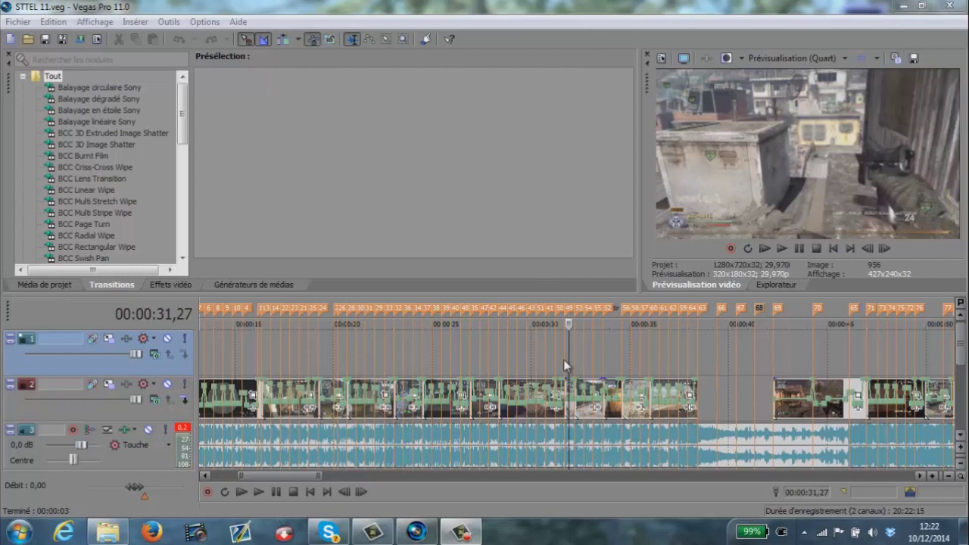
- Review the montage around 00:00:28 to 00:00:31 and play the section leading into marker 43
{"action": "left_click", "coordinate": [557, 357]}
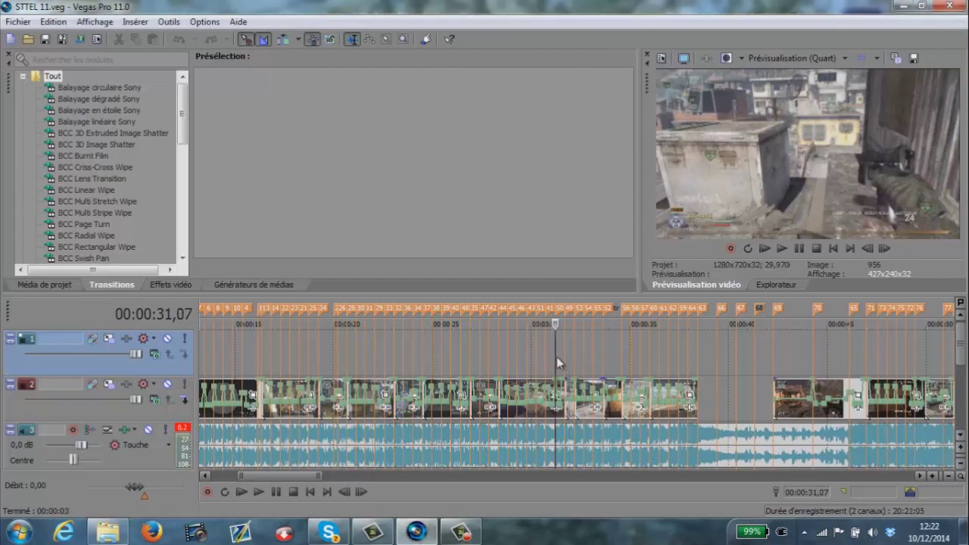
{"action": "scroll", "coordinate": [559, 358], "scroll_direction": "up", "scroll_amount": 4}
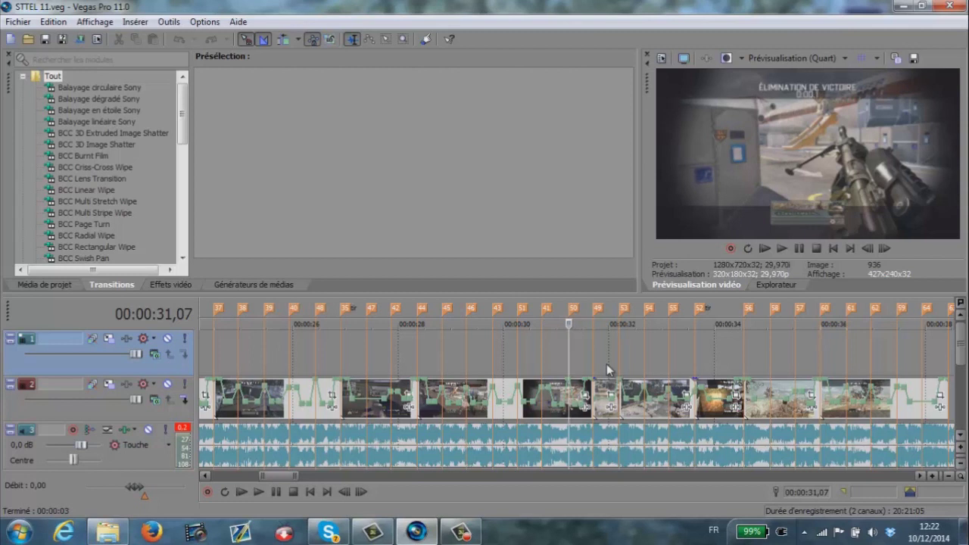
{"action": "left_click", "coordinate": [543, 365]}
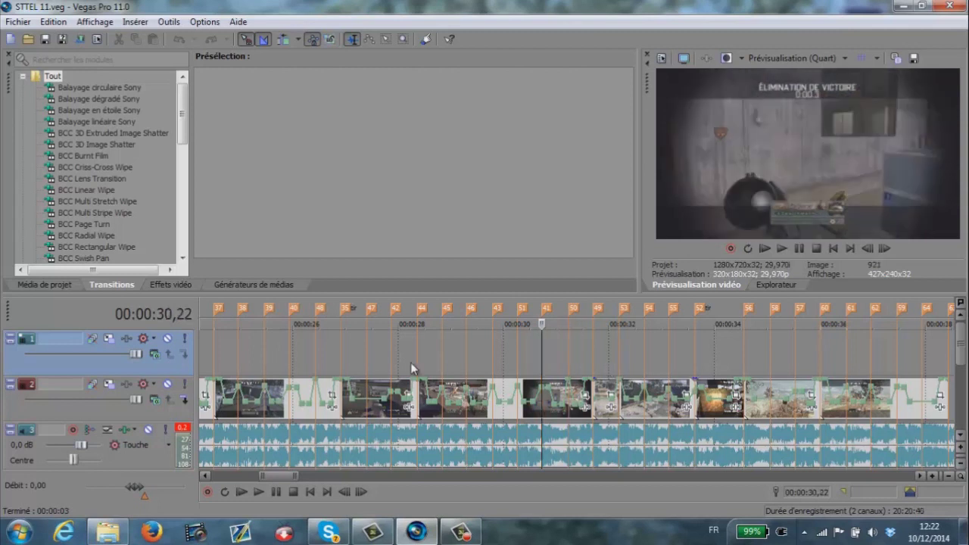
{"action": "left_click", "coordinate": [411, 362]}
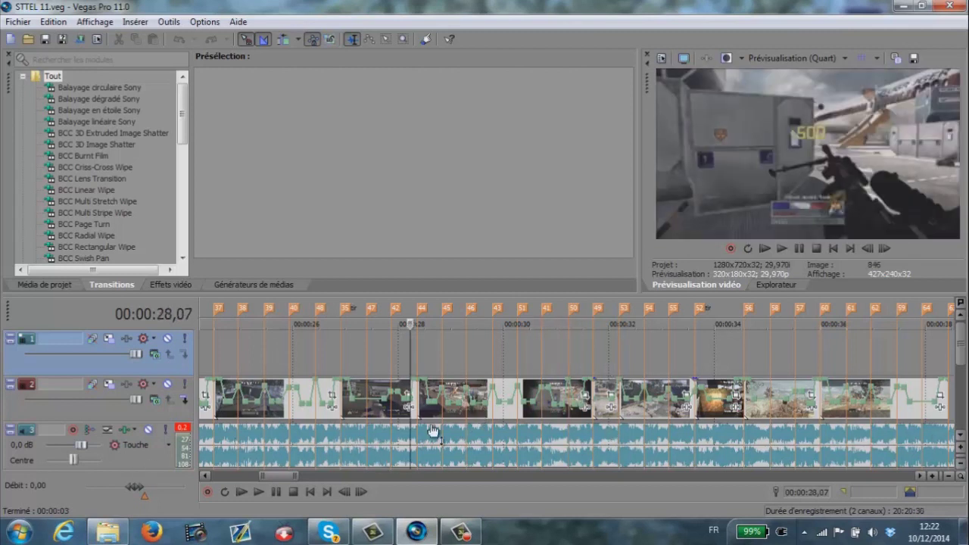
{"action": "scroll", "coordinate": [432, 431], "scroll_direction": "up", "scroll_amount": 2}
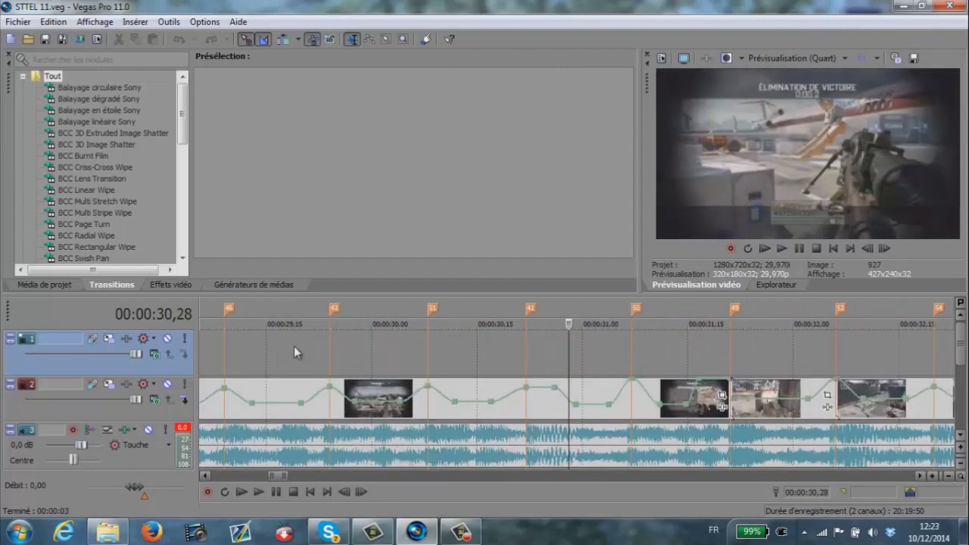
{"action": "left_click", "coordinate": [293, 346]}
{"action": "left_click", "coordinate": [278, 493]}
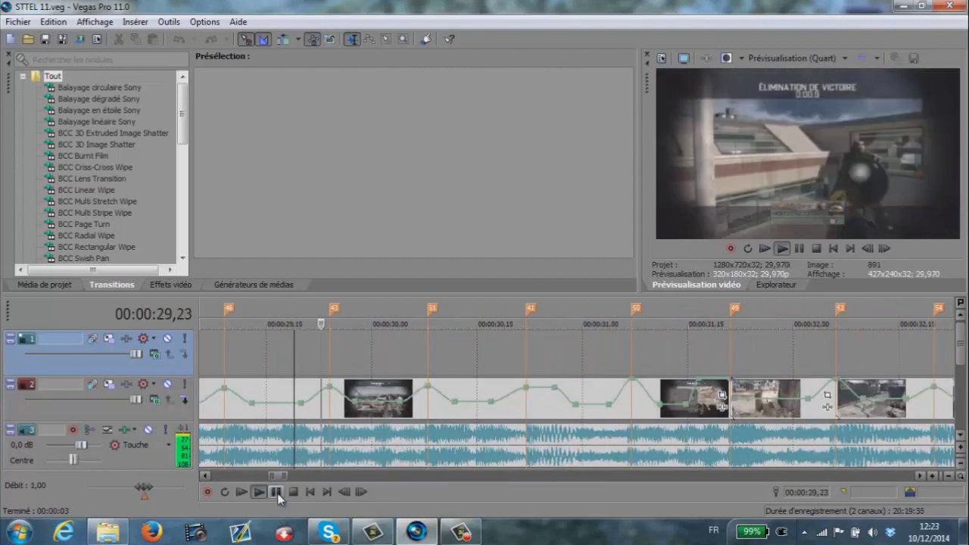
{"action": "left_click", "coordinate": [277, 492]}
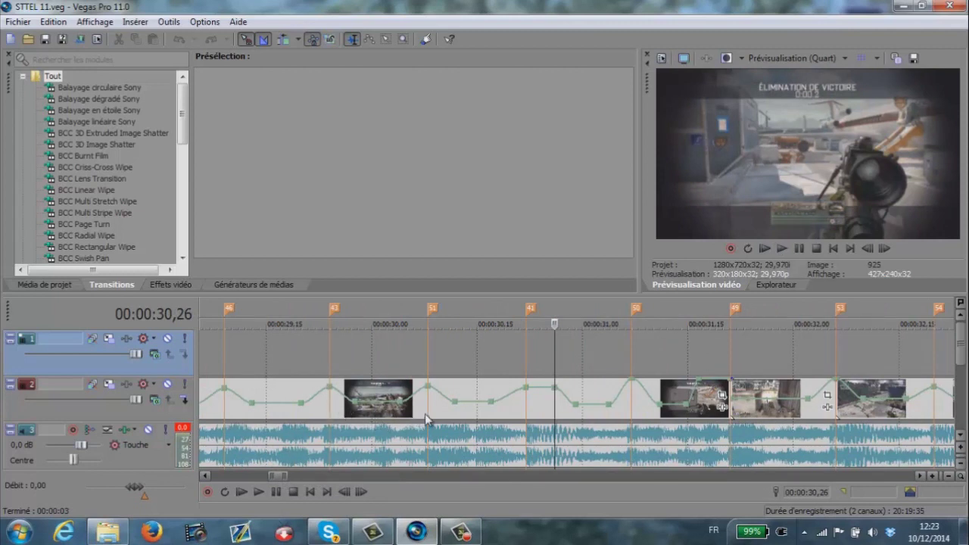
- Place the playhead at marker 43 (00:00:29,24), add a video track at the top, and select track 2
{"action": "left_click", "coordinate": [315, 354]}
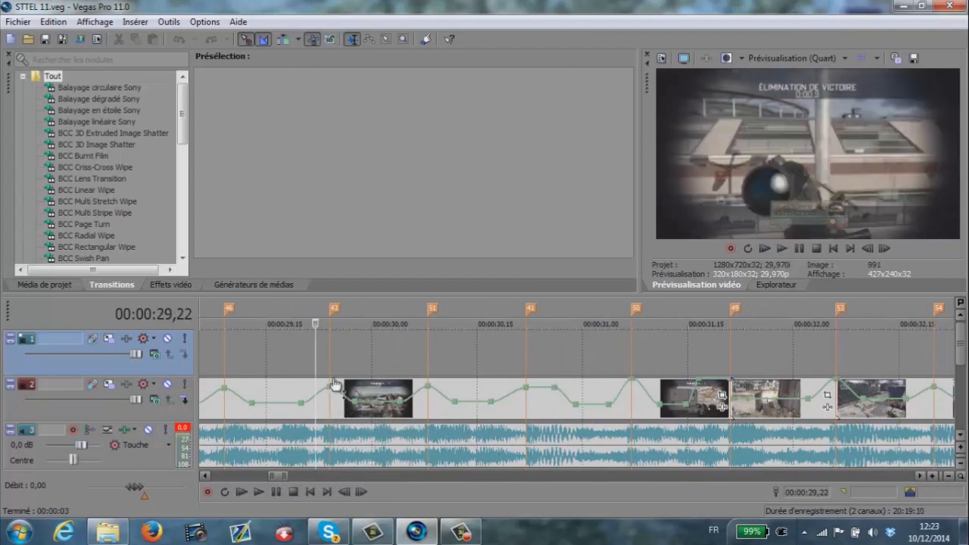
{"action": "left_click", "coordinate": [330, 382]}
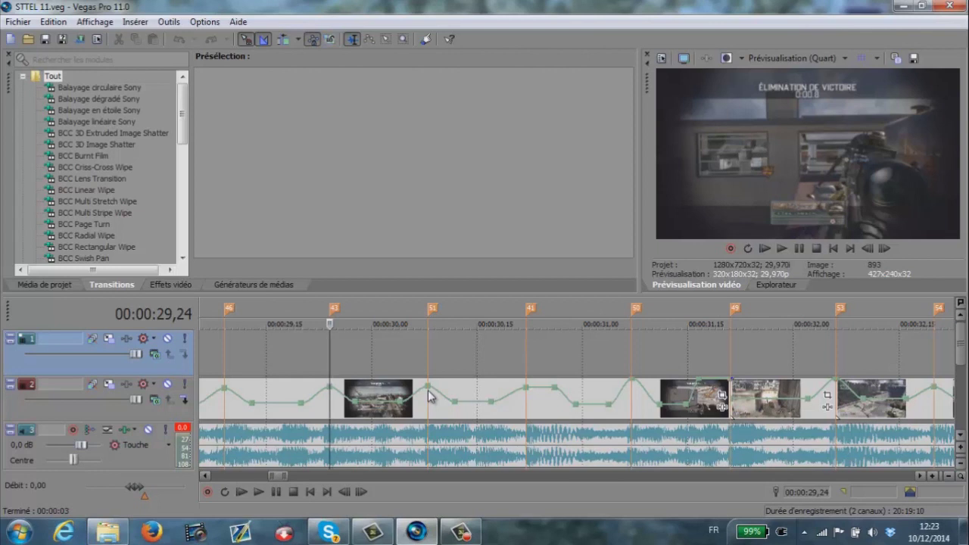
{"action": "key", "text": "ctrl+shift+q"}
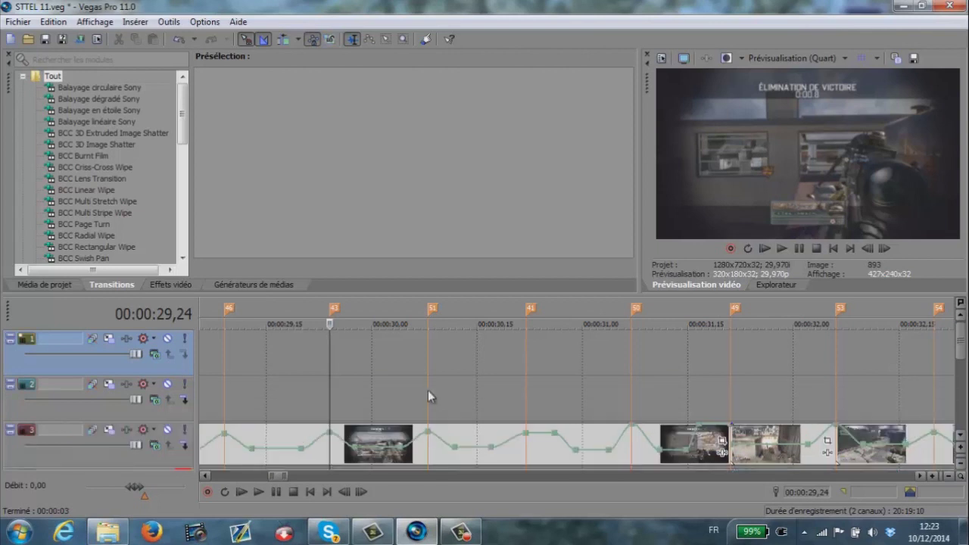
{"action": "left_click", "coordinate": [182, 419]}
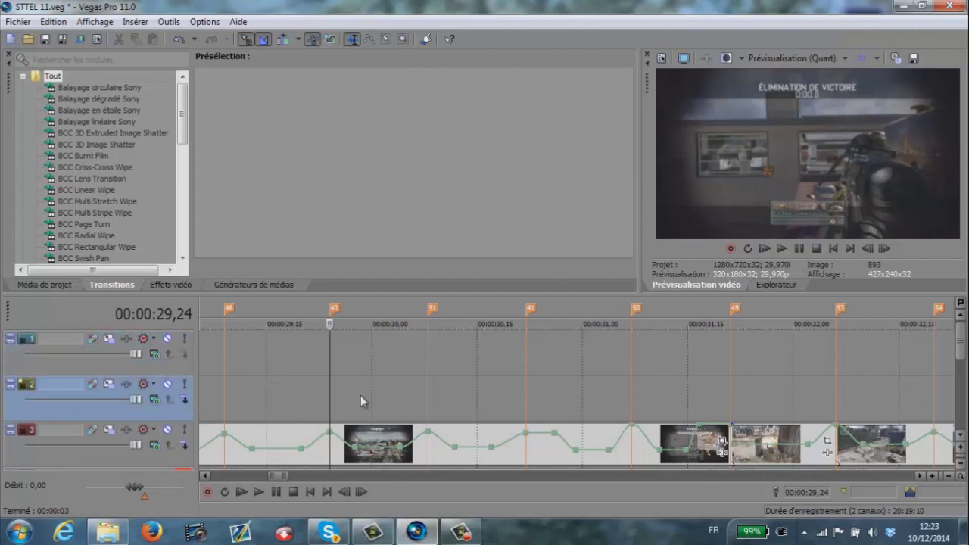
- Add a black (Noir) Couleur unie Sony clip to track 2 starting at marker 43, keeping its default settings
{"action": "left_click", "coordinate": [270, 285]}
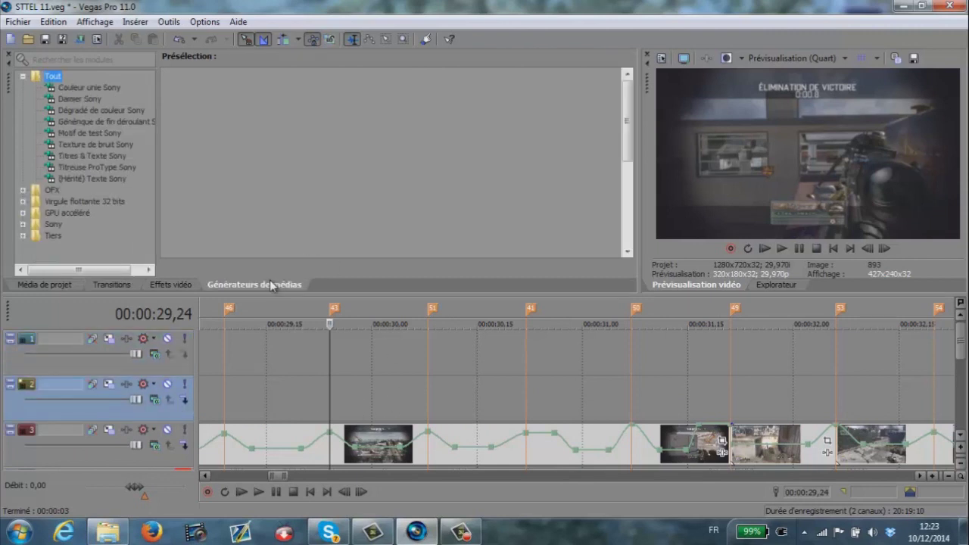
{"action": "left_click", "coordinate": [88, 87]}
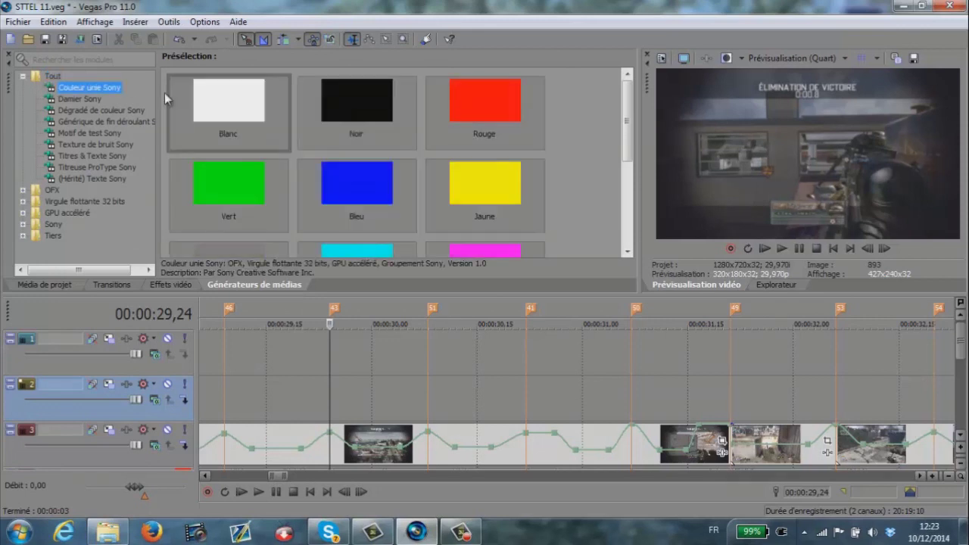
{"action": "left_click", "coordinate": [390, 133]}
{"action": "left_click_drag", "start_coordinate": [381, 120], "coordinate": [337, 409]}
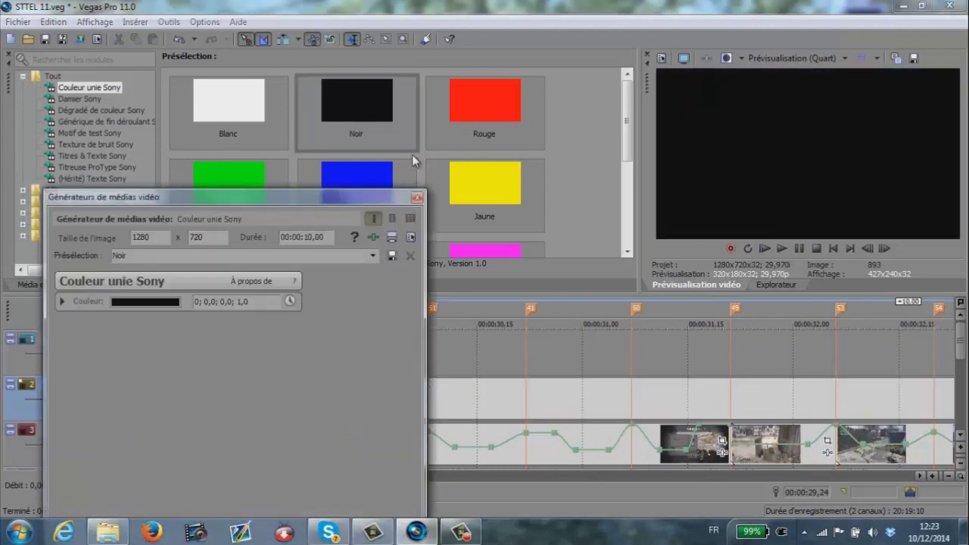
{"action": "left_click", "coordinate": [417, 199]}
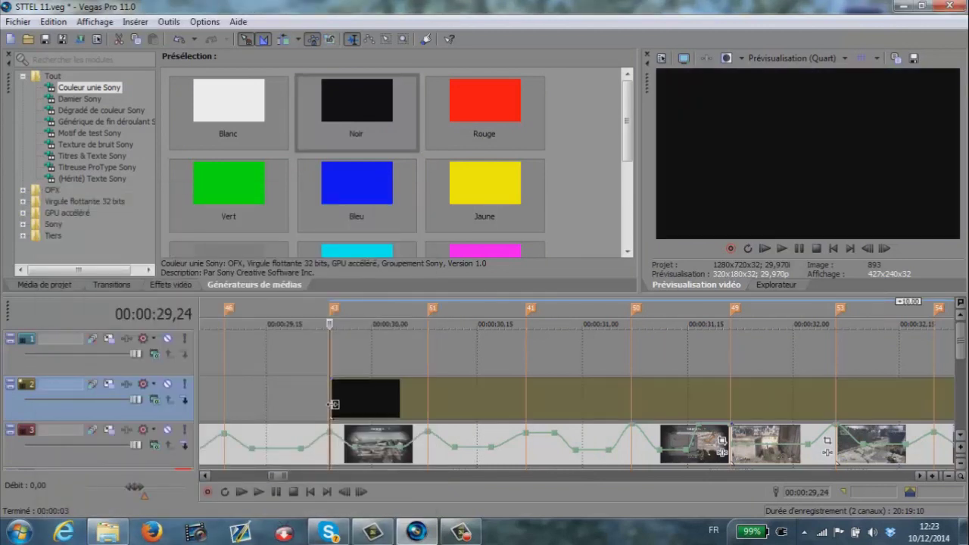
- Check the video frame rate in the project properties and close them without changes
{"action": "left_click", "coordinate": [97, 38]}
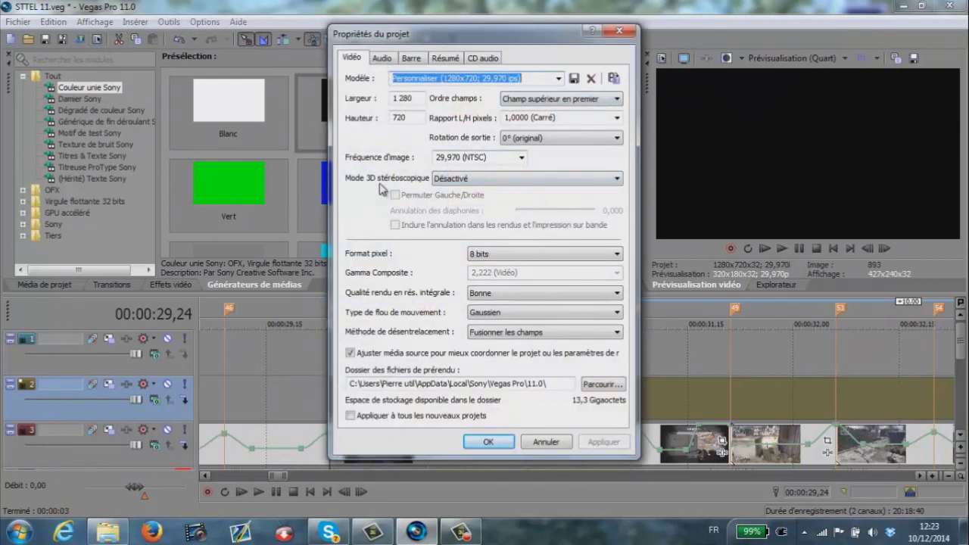
{"action": "left_click", "coordinate": [488, 443]}
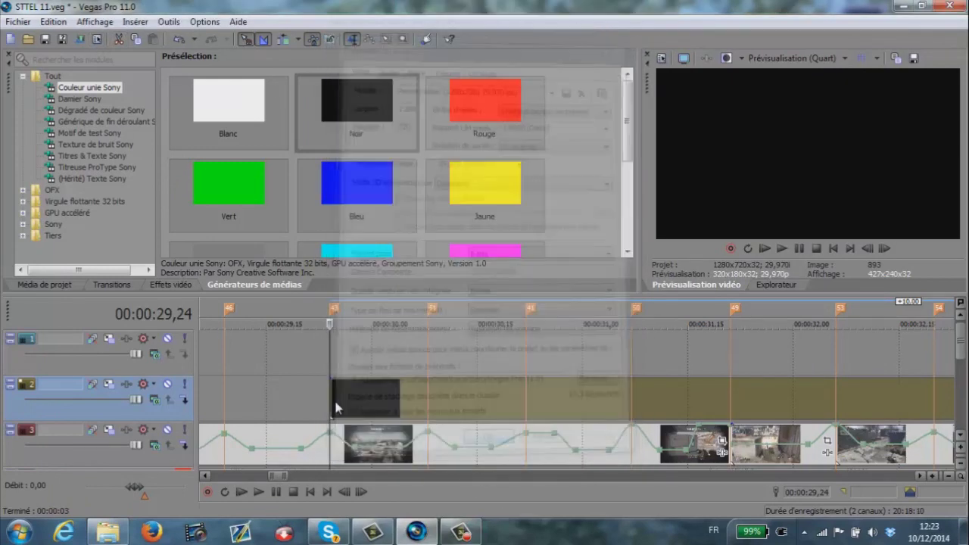
- Step frame by frame across the start of the black clip at marker 43 to examine the cut in the preview
{"action": "key", "text": "space"}
{"action": "key", "text": "Right"}
{"action": "key", "text": "Right"}
{"action": "key", "text": "Right"}
{"action": "key", "text": "Right"}
{"action": "key", "text": "Left"}
{"action": "key", "text": "Left"}
{"action": "key", "text": "Left"}
{"action": "key", "text": "Left"}
{"action": "key", "text": "Left"}
{"action": "key", "text": "Left"}
{"action": "key", "text": "Left"}
{"action": "key", "text": "Left"}
{"action": "key", "text": "Left"}
{"action": "key", "text": "Left"}
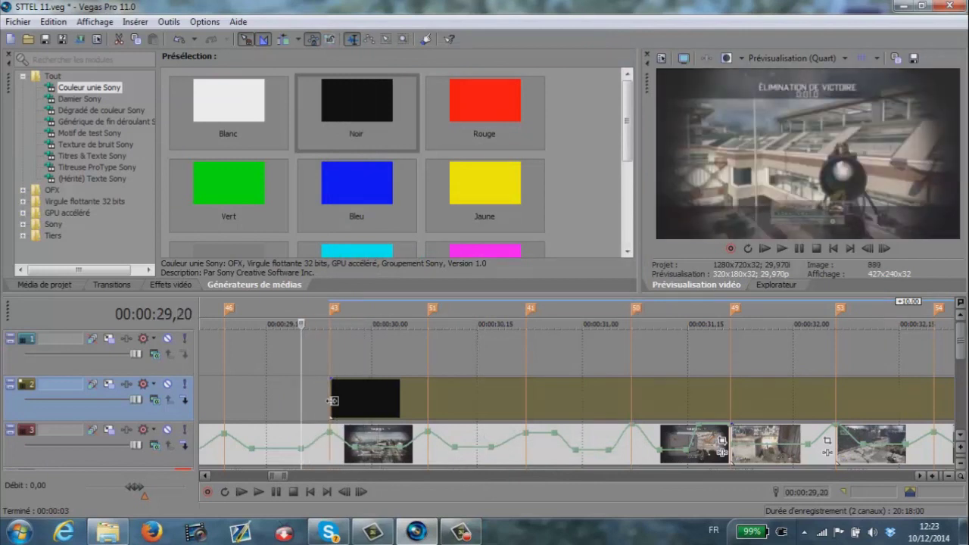
{"action": "key", "text": "space"}
{"action": "scroll", "coordinate": [333, 400], "scroll_direction": "up", "scroll_amount": 3}
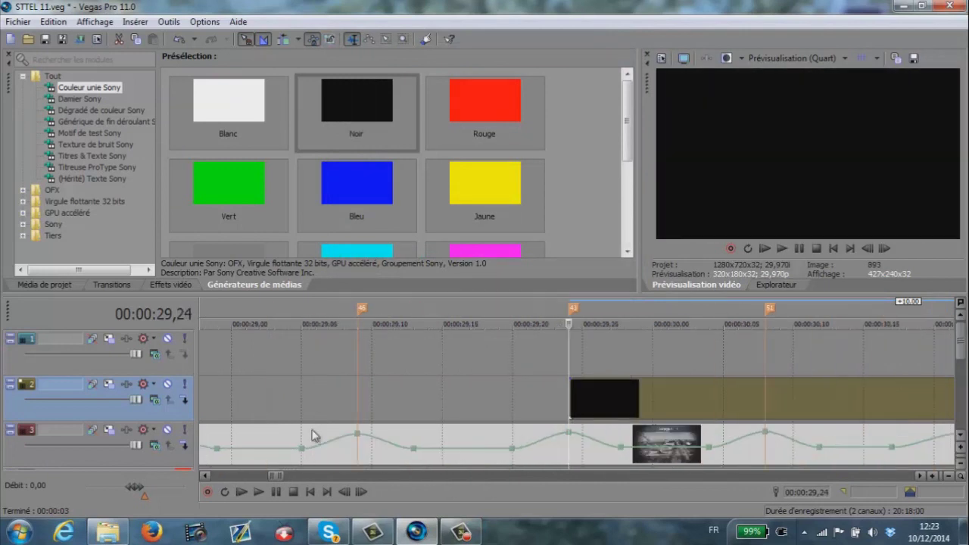
- Preview the footage under the black clip with track 2 muted, and unmute the track with the playhead back at marker 43
{"action": "left_click", "coordinate": [167, 383]}
{"action": "left_click", "coordinate": [860, 402]}
{"action": "scroll", "coordinate": [840, 396], "scroll_direction": "down", "scroll_amount": 4}
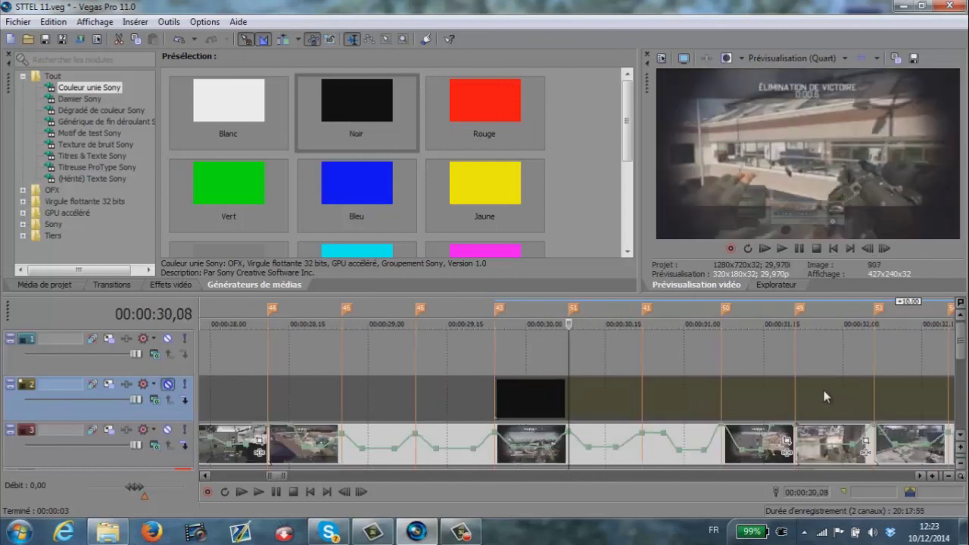
{"action": "scroll", "coordinate": [828, 391], "scroll_direction": "up", "scroll_amount": 3}
{"action": "left_click", "coordinate": [315, 411]}
{"action": "key", "text": "space"}
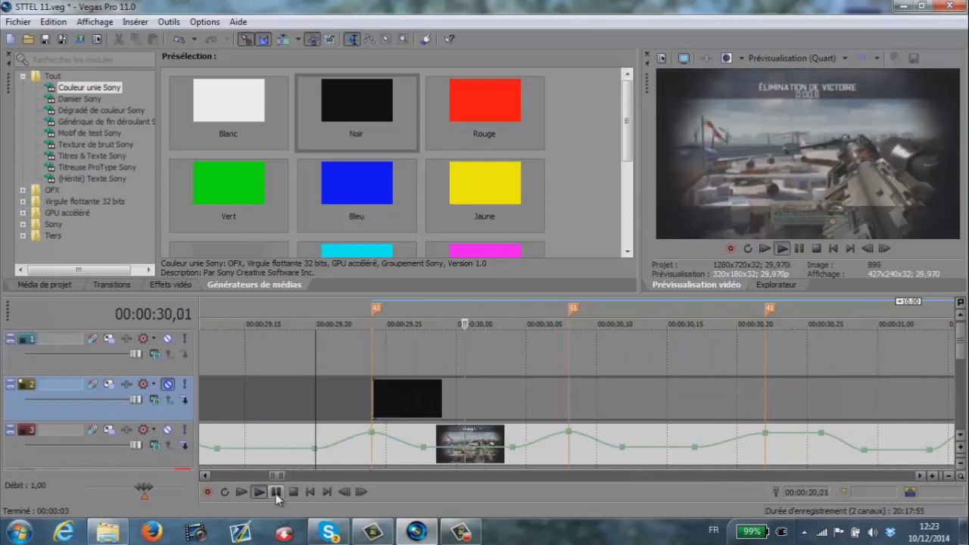
{"action": "left_click", "coordinate": [276, 494]}
{"action": "left_click", "coordinate": [571, 415]}
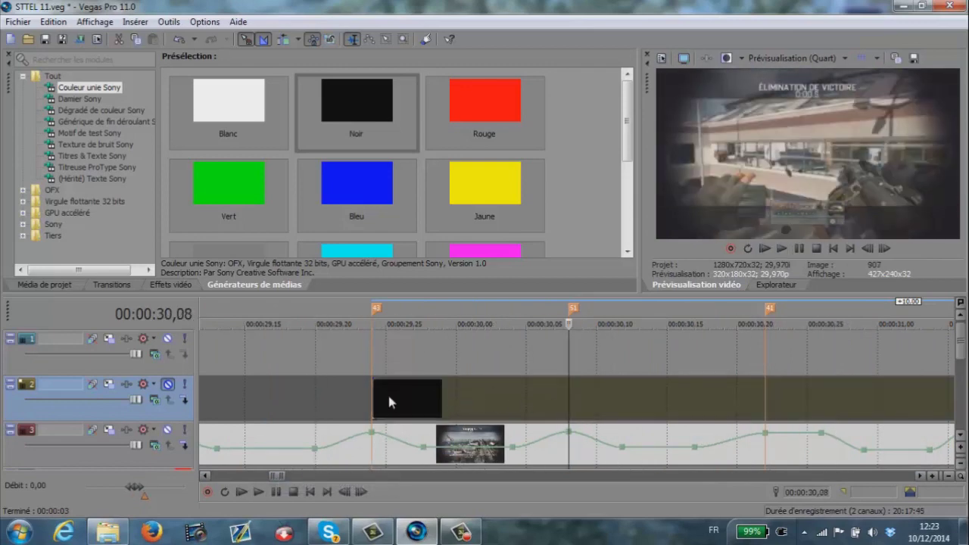
{"action": "left_click", "coordinate": [378, 415]}
{"action": "left_click", "coordinate": [169, 383]}
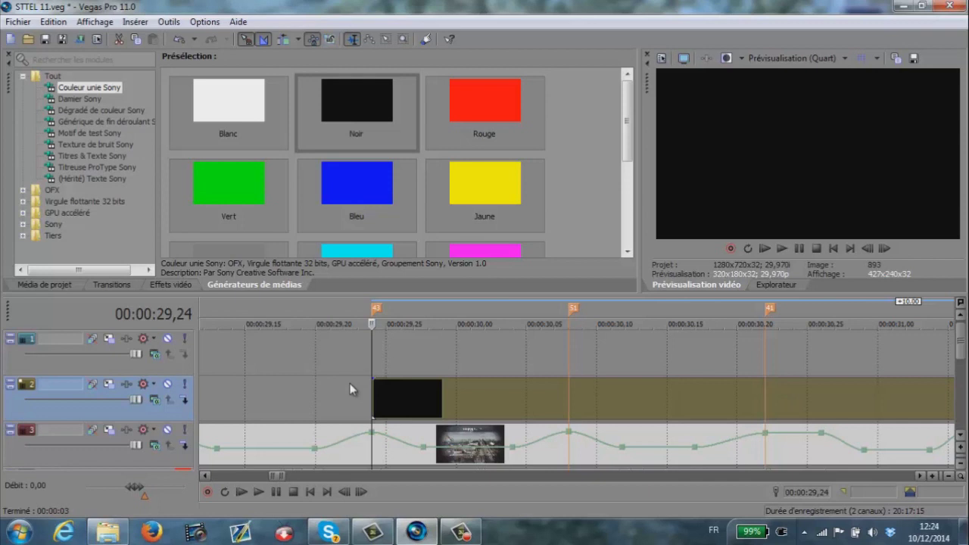
- Split the black clip on track 2 at every frame from marker 43 to marker 51 (00:00:30,08)
{"action": "scroll", "coordinate": [471, 396], "scroll_direction": "up", "scroll_amount": 2}
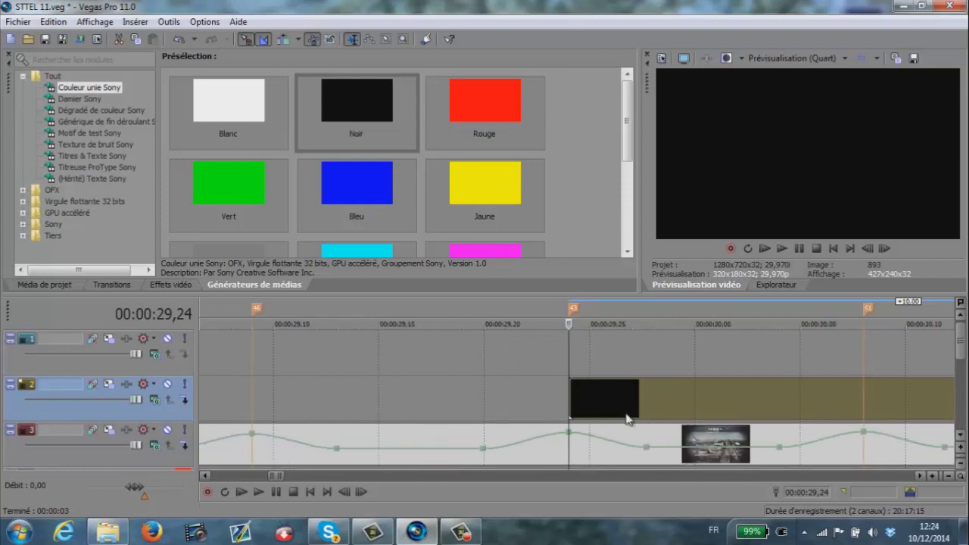
{"action": "key", "text": "Right"}
{"action": "key", "text": "s"}
{"action": "key", "text": "Right"}
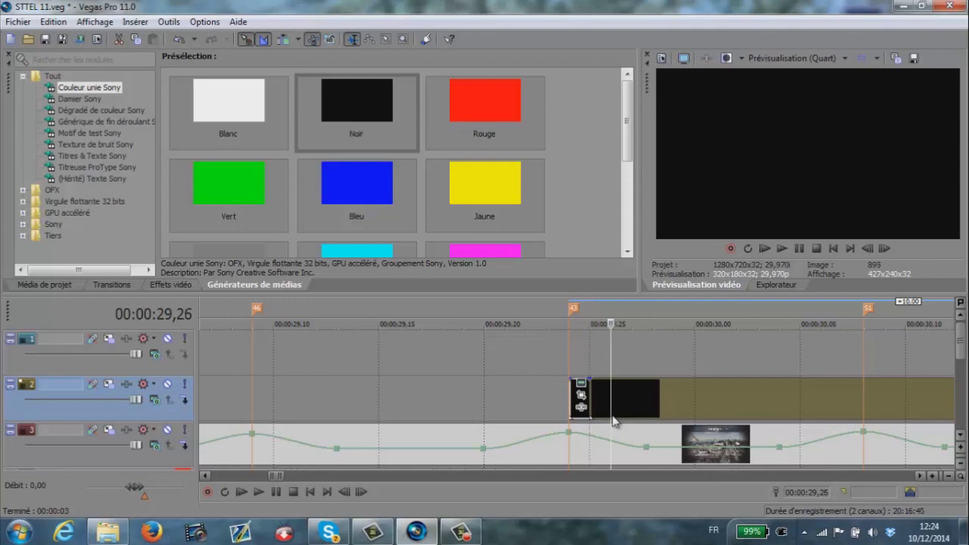
{"action": "key", "text": "s"}
{"action": "key", "text": "Right"}
{"action": "key", "text": "s"}
{"action": "key", "text": "Right"}
{"action": "key", "text": "s"}
{"action": "key", "text": "Right"}
{"action": "key", "text": "s"}
{"action": "key", "text": "Right"}
{"action": "key", "text": "s"}
{"action": "key", "text": "ctrl+v"}
{"action": "key", "text": "Right"}
{"action": "key", "text": "ctrl+v"}
{"action": "key", "text": "Right"}
{"action": "key", "text": "ctrl+v"}
{"action": "key", "text": "Right"}
{"action": "key", "text": "ctrl+v"}
{"action": "key", "text": "Right"}
{"action": "key", "text": "ctrl+v"}
{"action": "key", "text": "Right"}
{"action": "key", "text": "ctrl+v"}
{"action": "key", "text": "Right"}
{"action": "key", "text": "ctrl+v"}
{"action": "key", "text": "Right"}
{"action": "key", "text": "ctrl+v"}
{"action": "key", "text": "Right"}
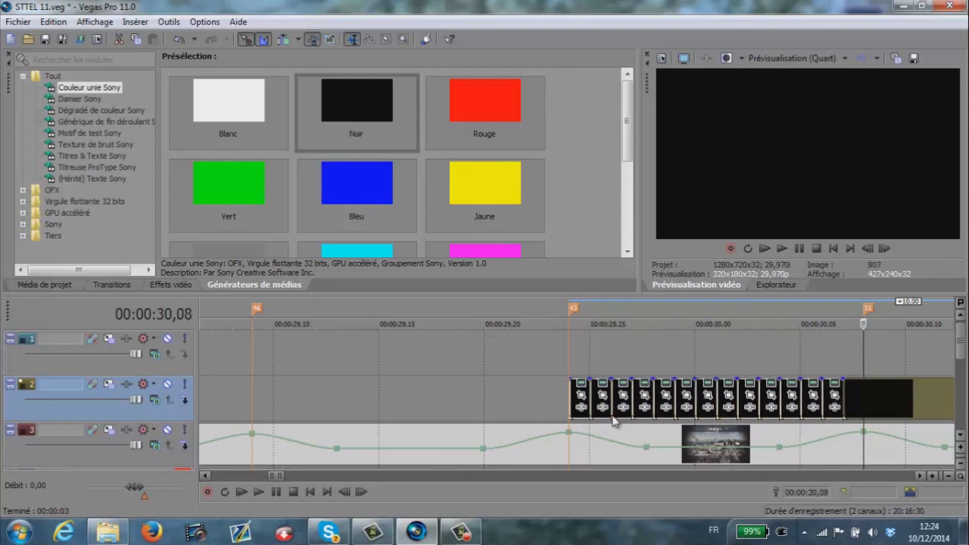
{"action": "key", "text": "ctrl+v"}
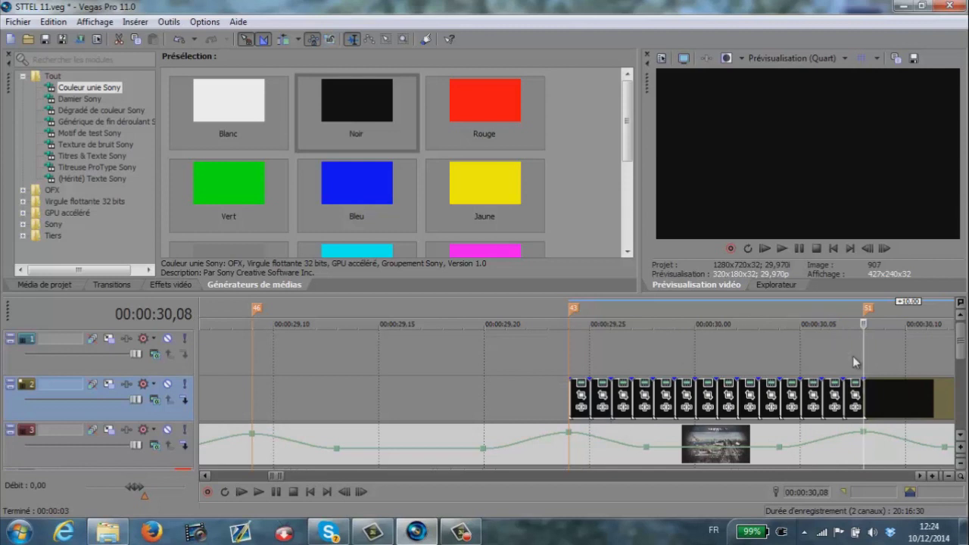
- Delete the remaining unsplit part of the black clip after marker 51
{"action": "scroll", "coordinate": [774, 431], "scroll_direction": "down", "scroll_amount": 2}
{"action": "scroll", "coordinate": [774, 431], "scroll_direction": "up", "scroll_amount": 1}
{"action": "key", "text": "Delete"}
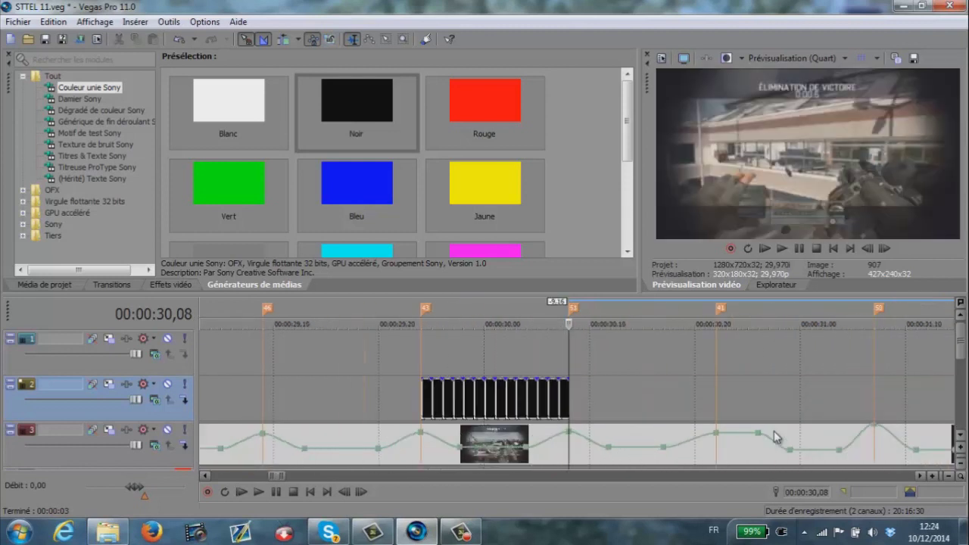
- Delete every second one-frame black piece between markers 43 and 51, starting with the second piece
{"action": "left_click", "coordinate": [422, 374]}
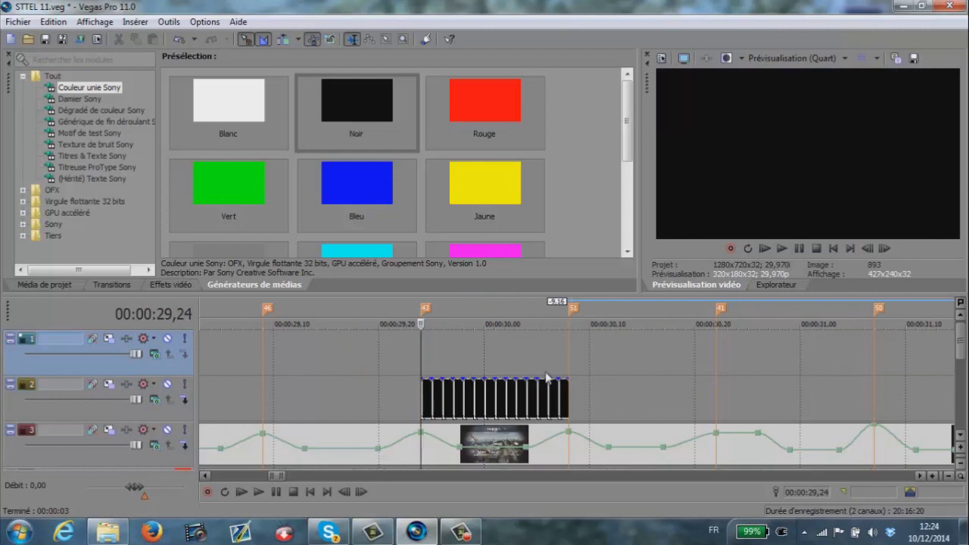
{"action": "left_click", "coordinate": [443, 401]}
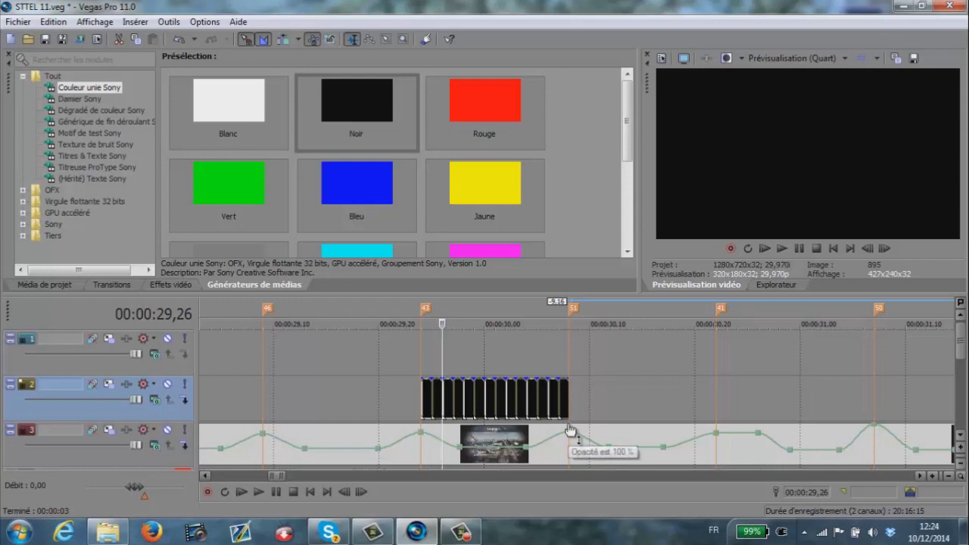
{"action": "key", "text": "Delete"}
- Mute the audio track and play back the black flicker effect from just before marker 43
{"action": "left_click", "coordinate": [409, 363]}
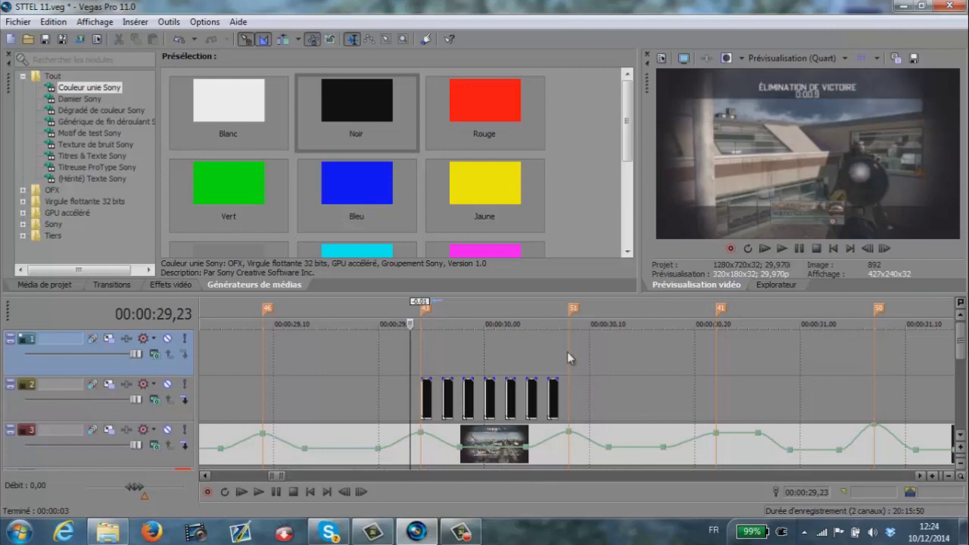
{"action": "left_click", "coordinate": [368, 409]}
{"action": "scroll", "coordinate": [353, 424], "scroll_direction": "down", "scroll_amount": 1}
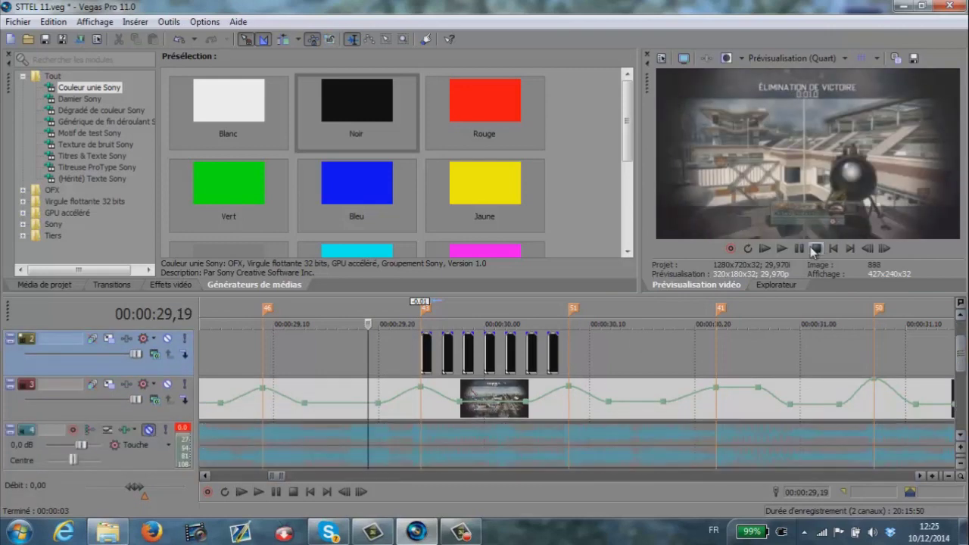
{"action": "left_click", "coordinate": [782, 248]}
{"action": "left_click", "coordinate": [800, 248]}
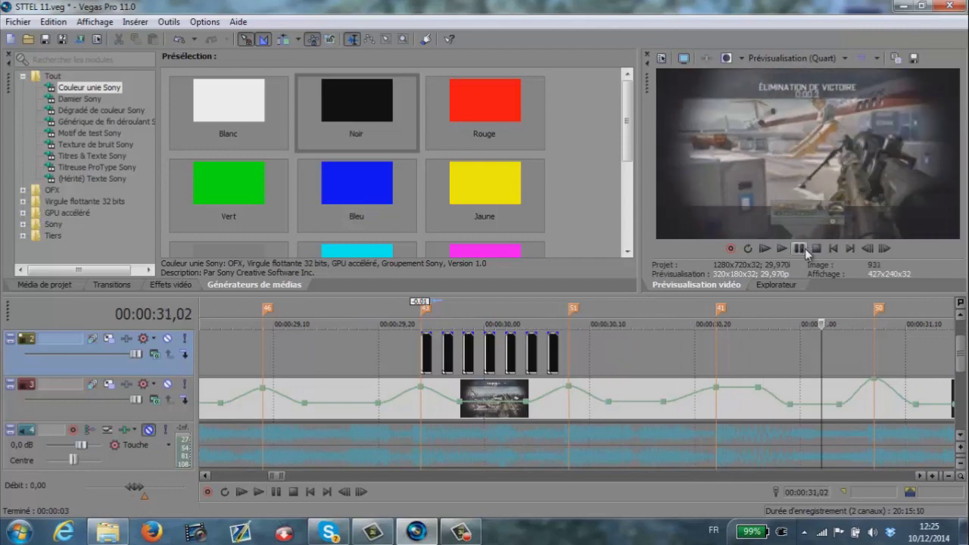
{"action": "left_click", "coordinate": [402, 357]}
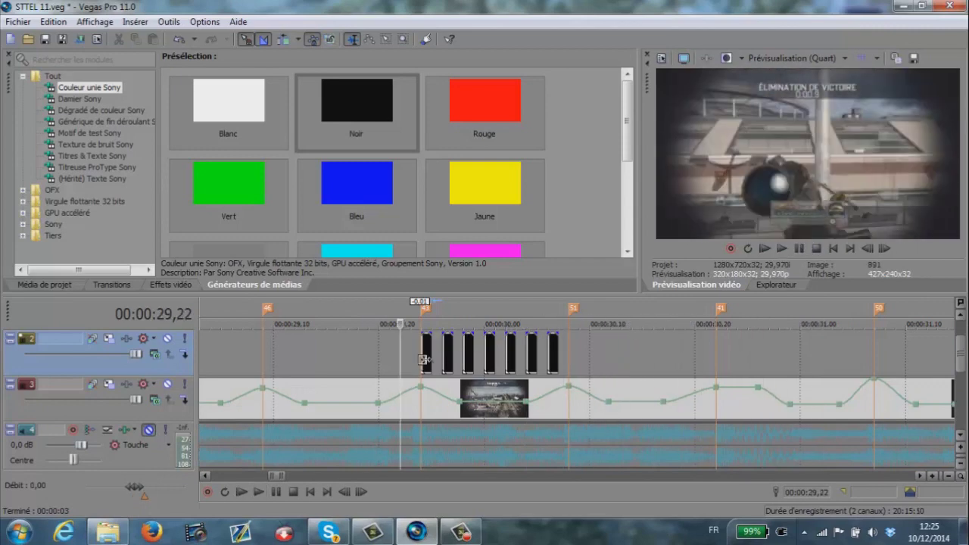
{"action": "left_click", "coordinate": [799, 250]}
- Lower the opacity of all the one-frame black pieces between markers 43 and 51 so the footage shows through them
{"action": "left_click", "coordinate": [424, 352]}
{"action": "scroll", "coordinate": [583, 347], "scroll_direction": "up", "scroll_amount": 2}
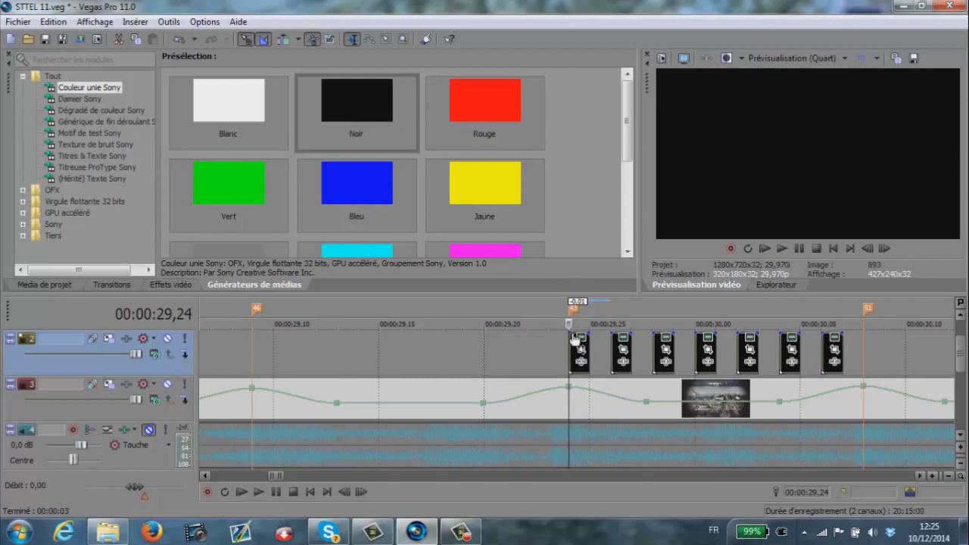
{"action": "scroll", "coordinate": [579, 341], "scroll_direction": "up", "scroll_amount": 2}
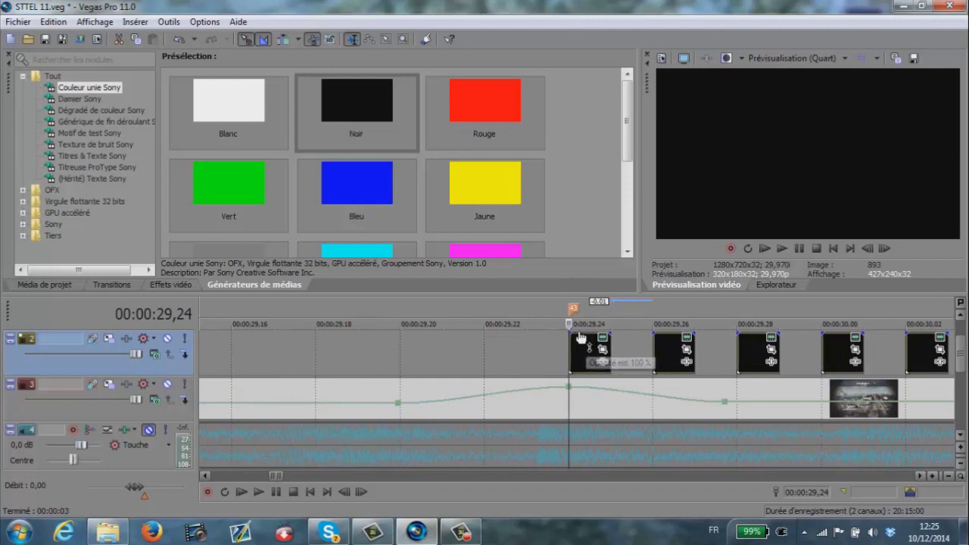
{"action": "mouse_move", "coordinate": [583, 342]}
{"action": "left_mouse_down"}
{"action": "mouse_move", "coordinate": [586, 398]}
{"action": "mouse_move", "coordinate": [583, 358]}
{"action": "left_mouse_up"}
{"action": "scroll", "coordinate": [584, 359], "scroll_direction": "down", "scroll_amount": 3}
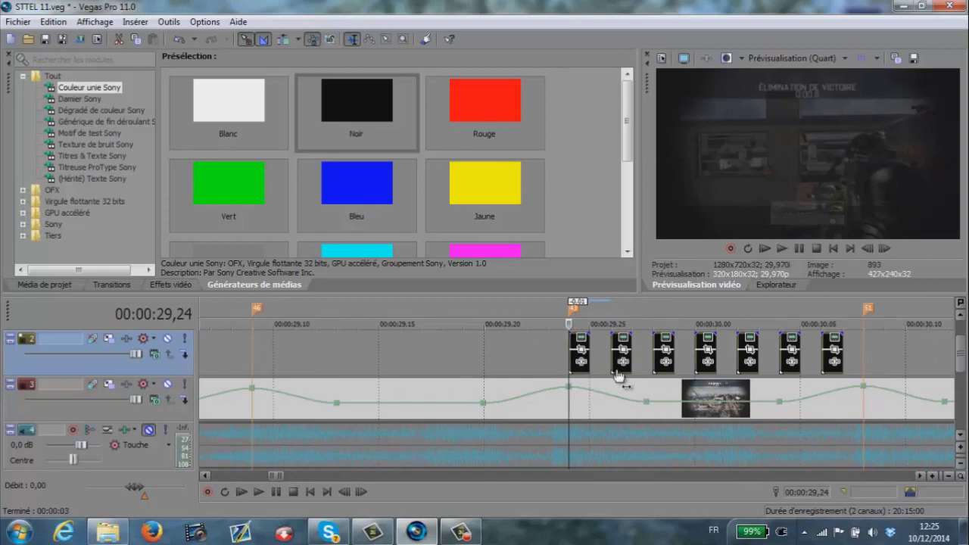
- Play back the semi-transparent black flicker, starting before marker 43 and again from marker 43
{"action": "left_click", "coordinate": [446, 348]}
{"action": "left_click", "coordinate": [798, 249]}
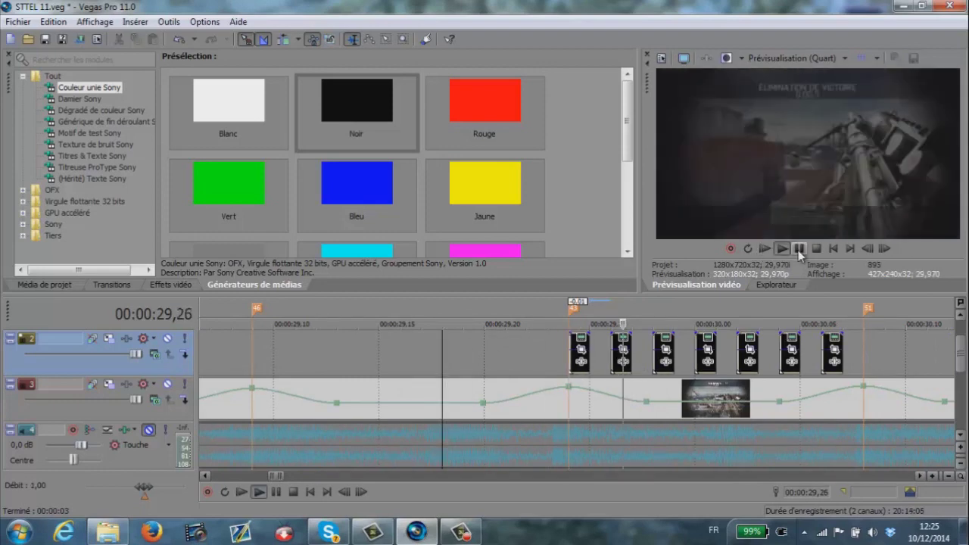
{"action": "left_click", "coordinate": [799, 249]}
{"action": "scroll", "coordinate": [433, 376], "scroll_direction": "down", "scroll_amount": 5}
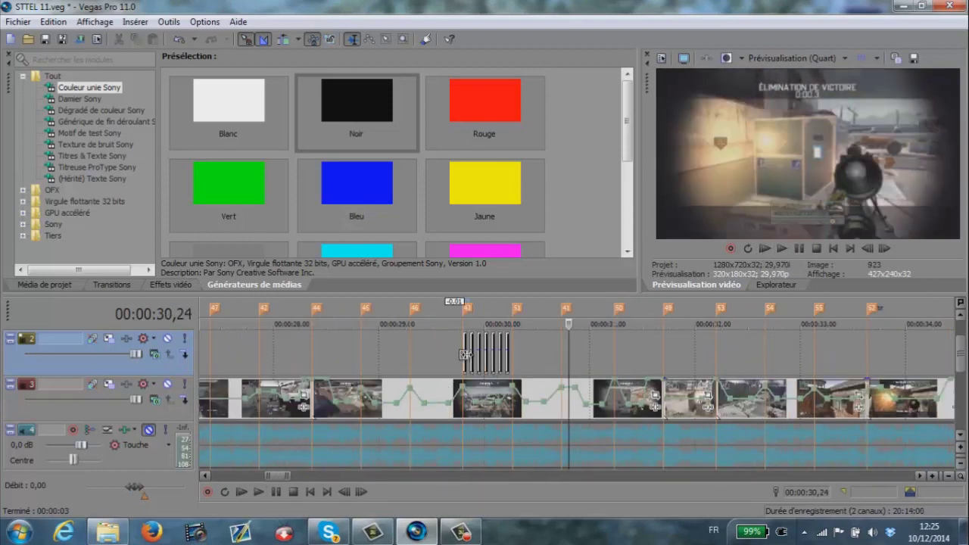
{"action": "left_click", "coordinate": [466, 354]}
{"action": "scroll", "coordinate": [558, 368], "scroll_direction": "up", "scroll_amount": 5}
{"action": "left_click", "coordinate": [550, 371]}
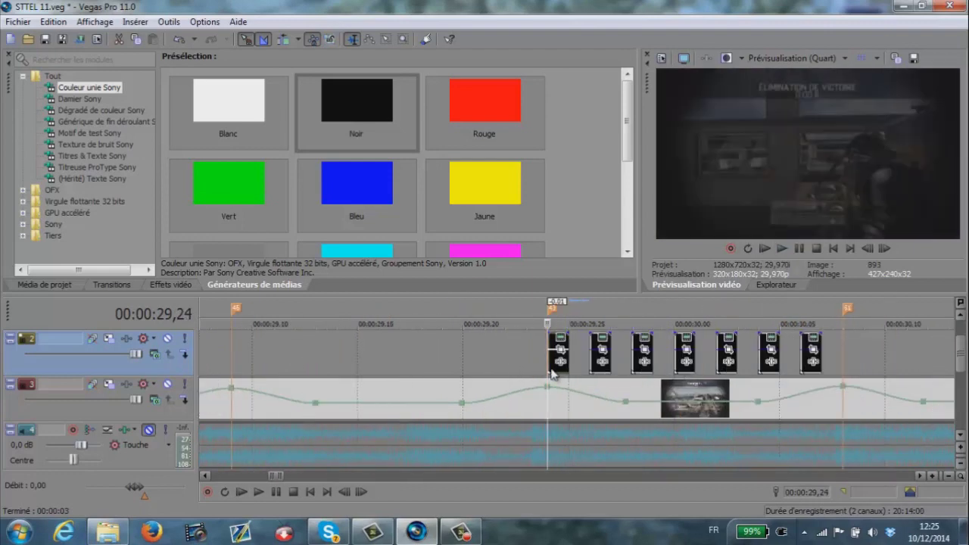
{"action": "key", "text": "space"}
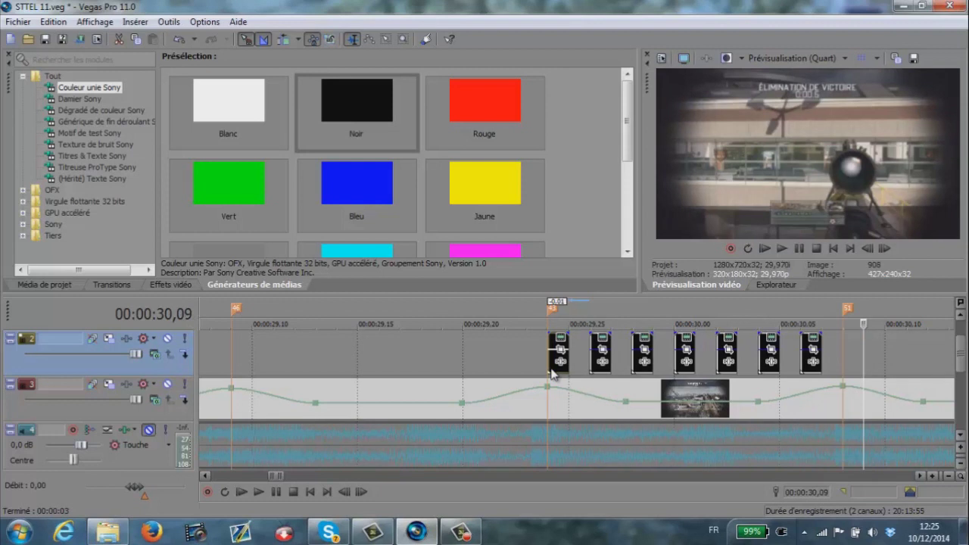
{"action": "key", "text": "space"}
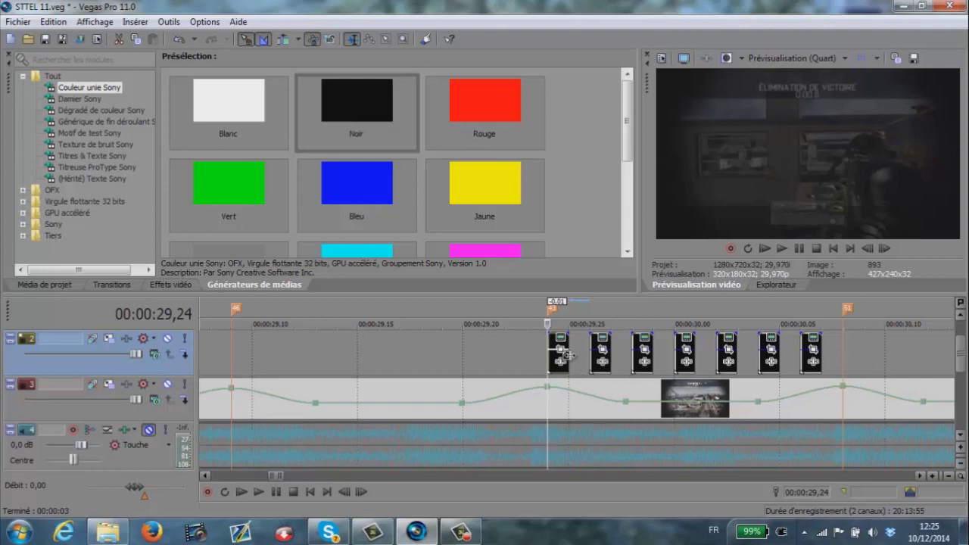
- Delete all black pieces after the first one at marker 43, and extend that piece past marker 51 at full opacity
{"action": "left_click", "coordinate": [588, 366]}
{"action": "key", "text": "Caps_Lock"}
{"action": "key", "text": "Caps_Lock"}
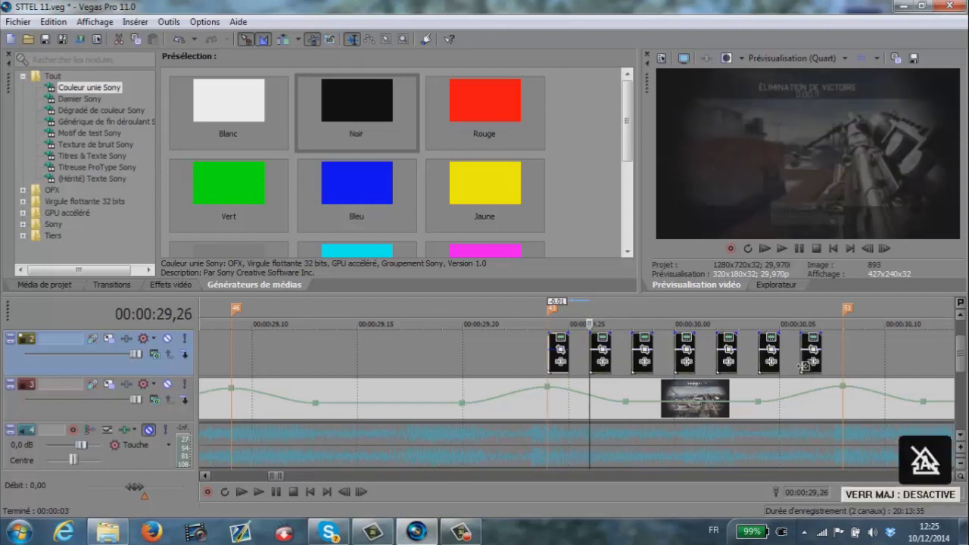
{"action": "key", "text": "Delete"}
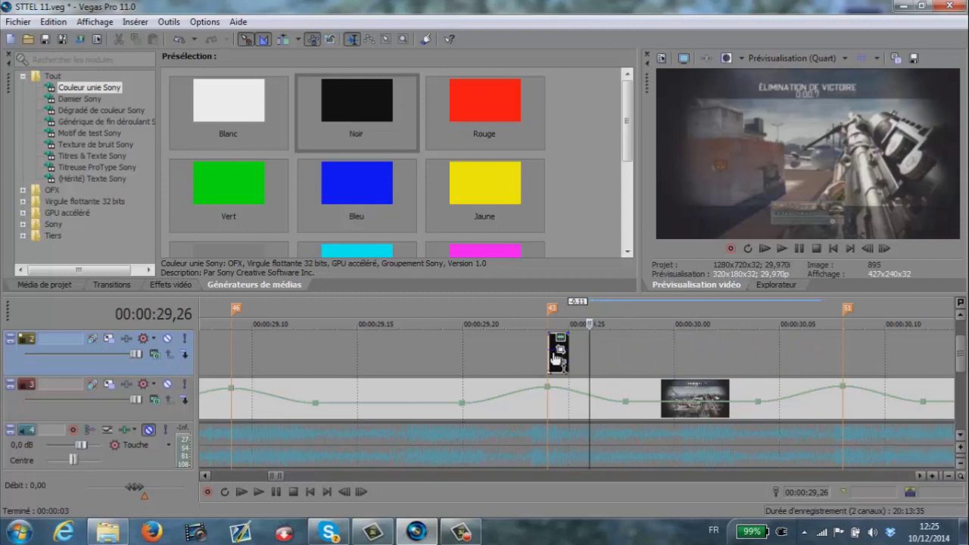
{"action": "key", "text": "ctrl+z"}
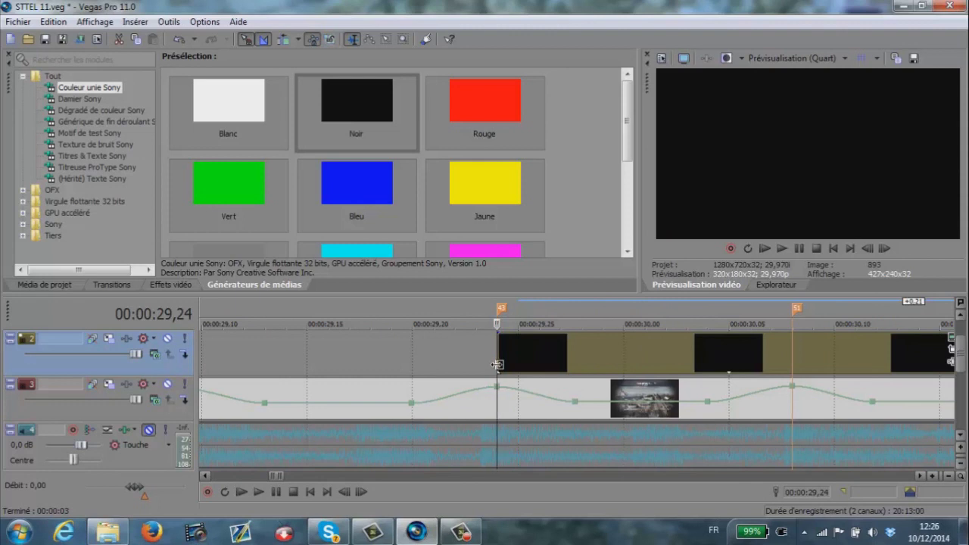
- Split the black clip on track 2 every two frames from marker 43 up to marker 51 (00:00:30,08)
{"action": "key", "text": "ctrl+v"}
{"action": "key", "text": "ctrl+v"}
{"action": "key", "text": "ctrl+v"}
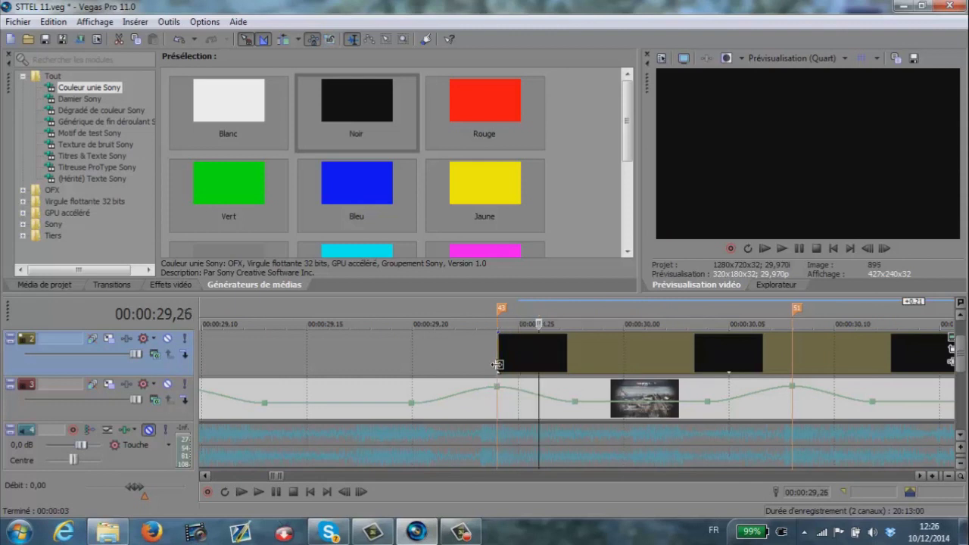
{"action": "key", "text": "ctrl+v"}
{"action": "key", "text": "ctrl+v"}
{"action": "key", "text": "ctrl+v"}
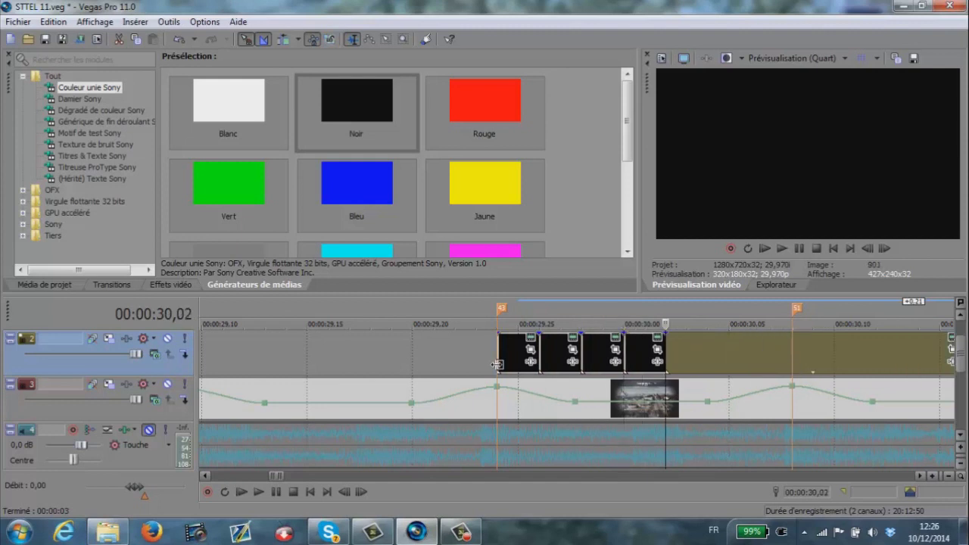
{"action": "key", "text": "Right"}
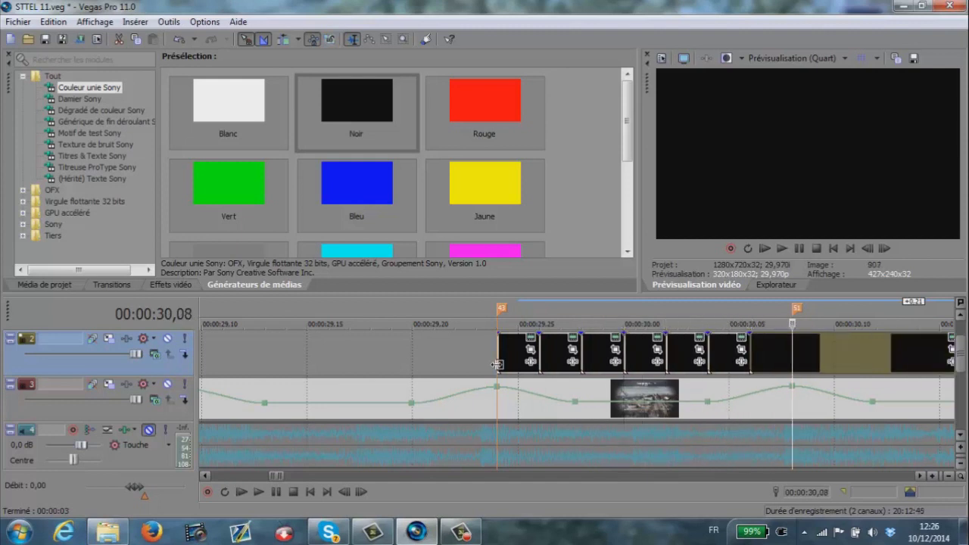
- Cut off the black clip after marker 51, and delete every second two-frame piece, starting with the second one
{"action": "key", "text": "s"}
{"action": "key", "text": "Delete"}
{"action": "key", "text": "Home"}
{"action": "left_click", "coordinate": [539, 353]}
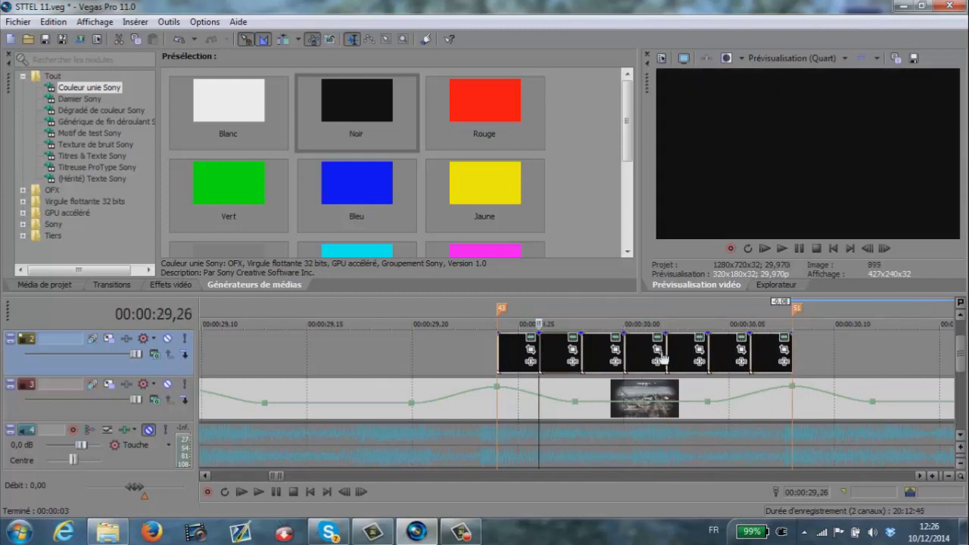
{"action": "key", "text": "Delete"}
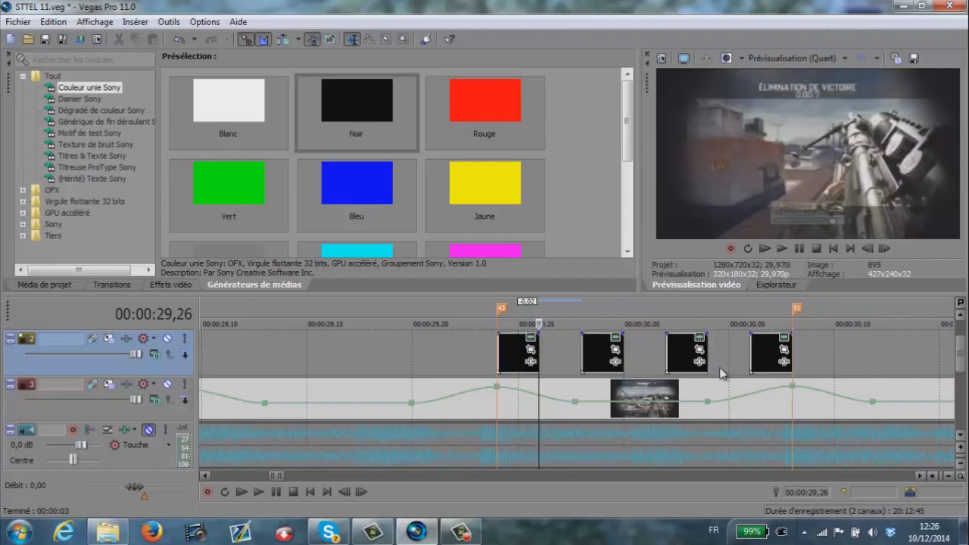
- Play back the two-frame black flicker from 00:00:29,17 and inspect the pieces around marker 43
{"action": "left_click", "coordinate": [455, 386]}
{"action": "left_click", "coordinate": [350, 417]}
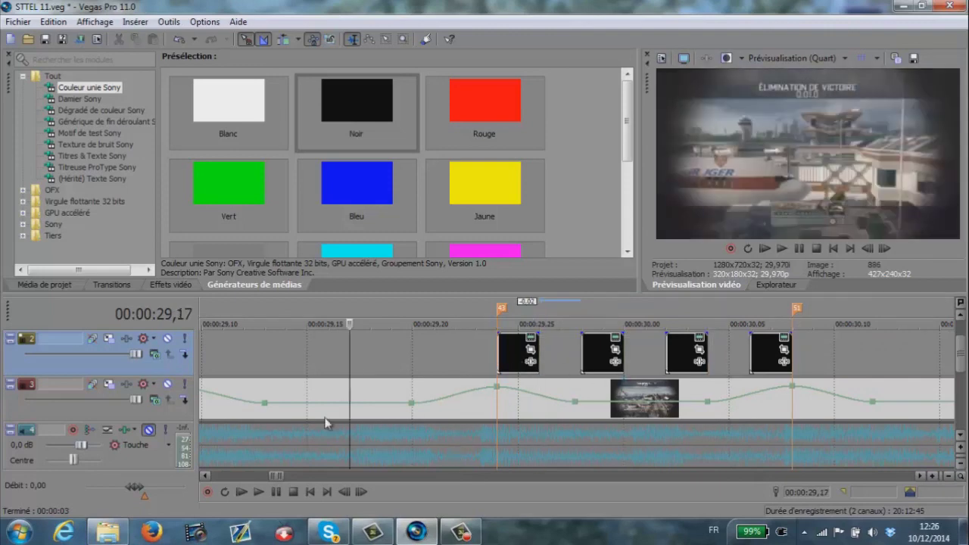
{"action": "left_click", "coordinate": [258, 492]}
{"action": "left_click", "coordinate": [275, 492]}
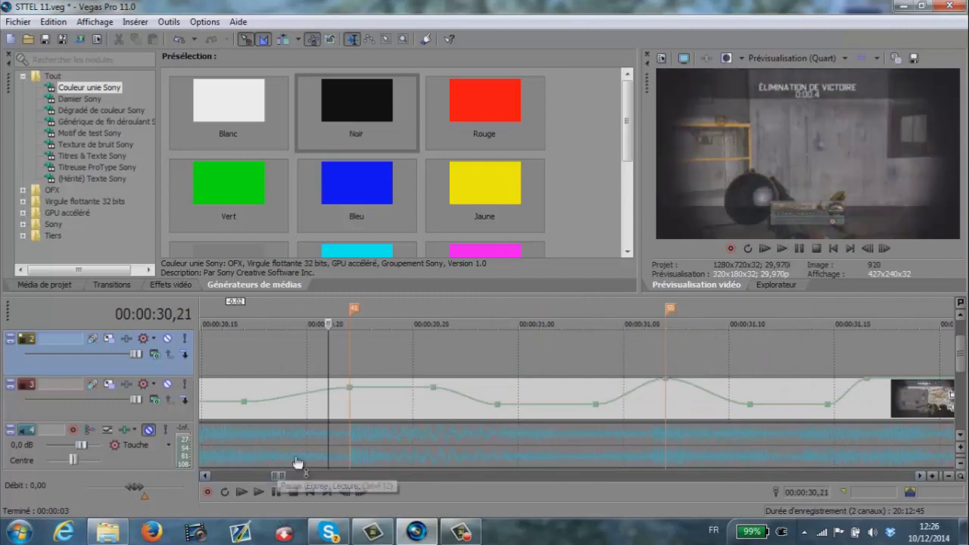
{"action": "scroll", "coordinate": [381, 359], "scroll_direction": "down", "scroll_amount": 4}
{"action": "left_click", "coordinate": [477, 346]}
{"action": "scroll", "coordinate": [543, 358], "scroll_direction": "up", "scroll_amount": 5}
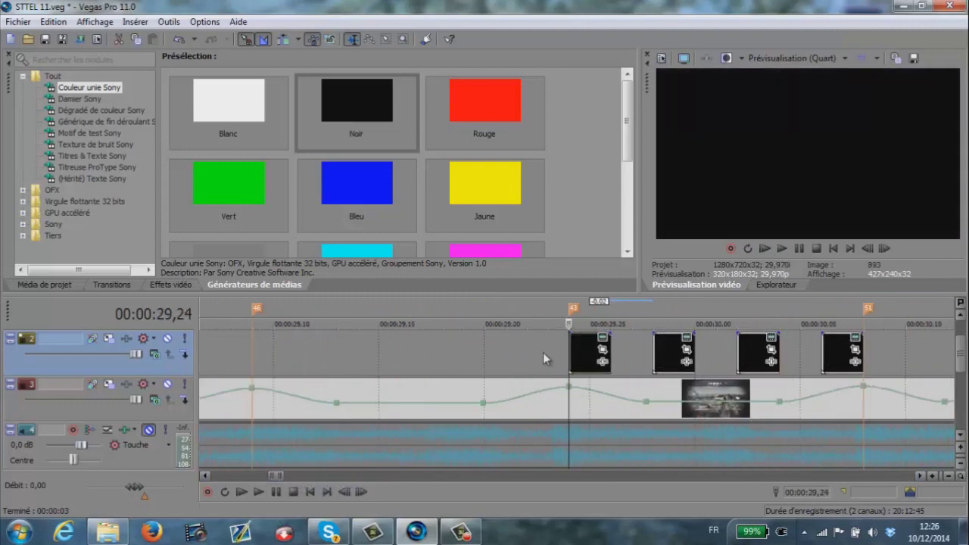
{"action": "left_click", "coordinate": [508, 353]}
{"action": "scroll", "coordinate": [559, 358], "scroll_direction": "down", "scroll_amount": 2}
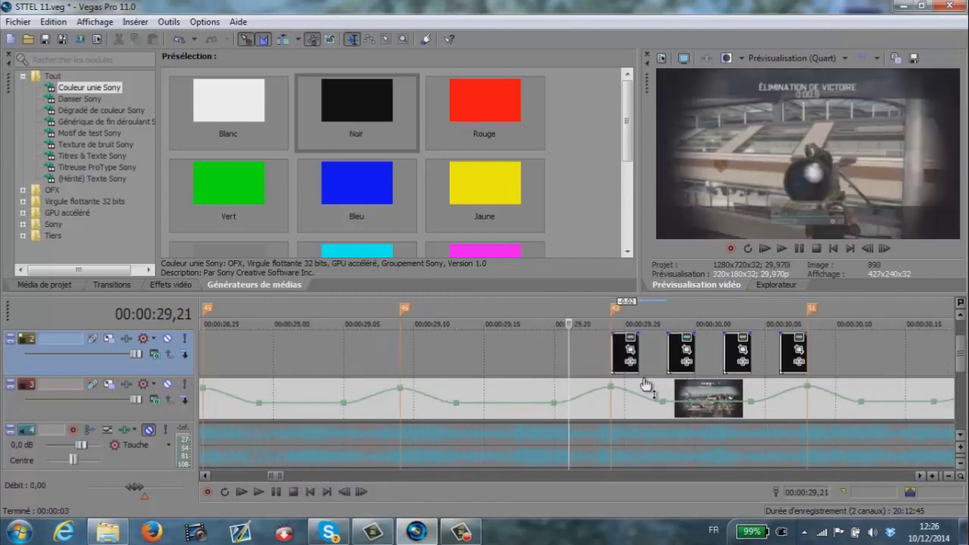
- Shift the second two-frame black piece one frame later on track 2 to make the spacing uneven
{"action": "left_click", "coordinate": [615, 432]}
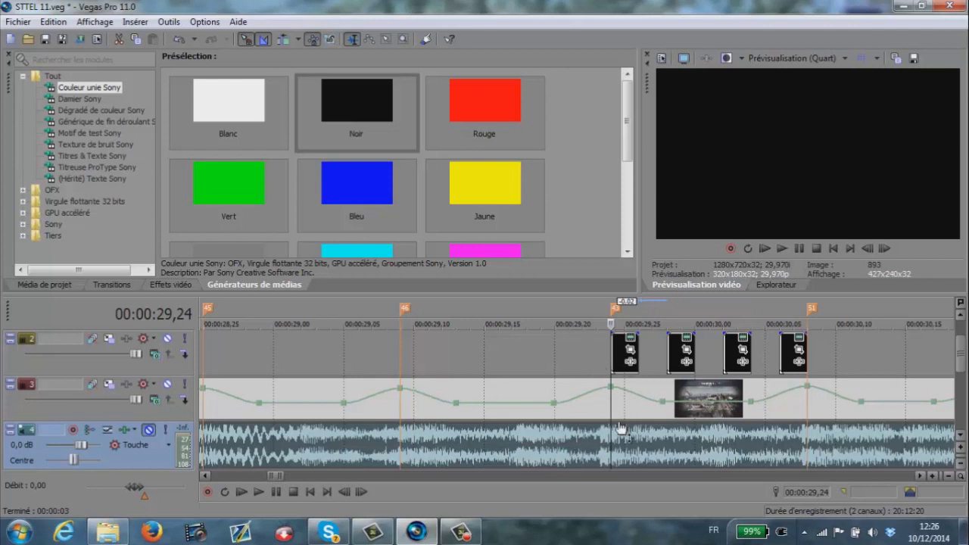
{"action": "left_click", "coordinate": [639, 365]}
{"action": "left_click_drag", "start_coordinate": [681, 367], "coordinate": [695, 367]}
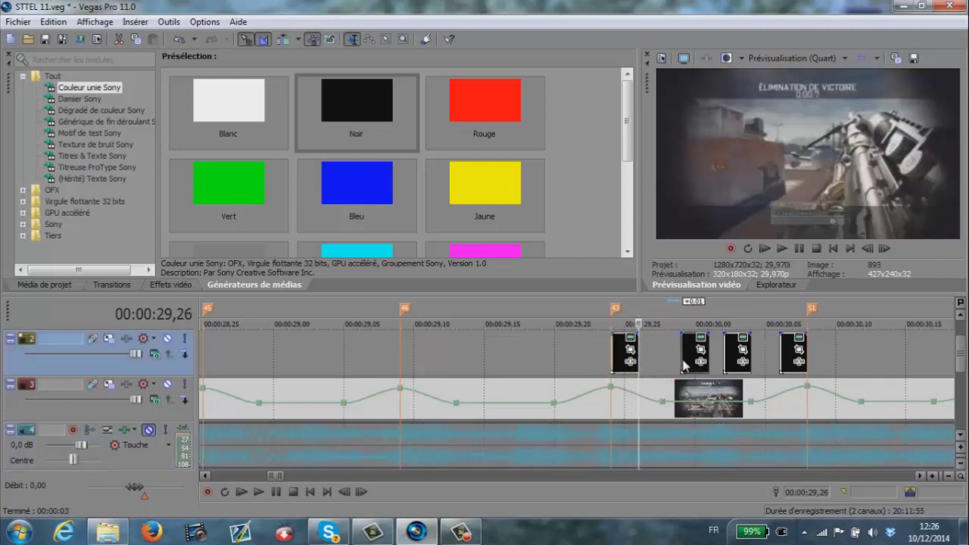
- Advance frame by frame through the unevenly spaced black pieces, and play back the section from 00:00:29,21
{"action": "left_click", "coordinate": [569, 362]}
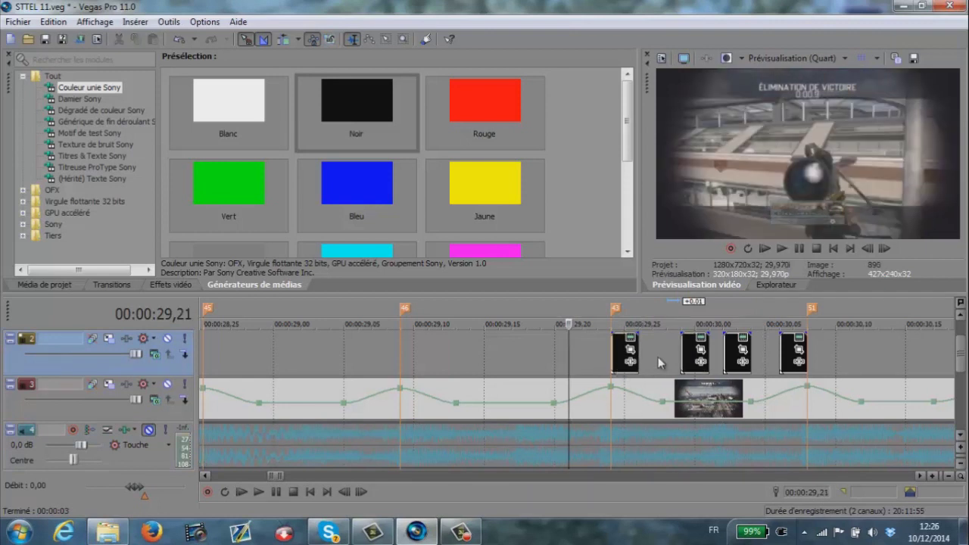
{"action": "left_click", "coordinate": [639, 362]}
{"action": "key", "text": "Right"}
{"action": "key", "text": "Right"}
{"action": "key", "text": "Right"}
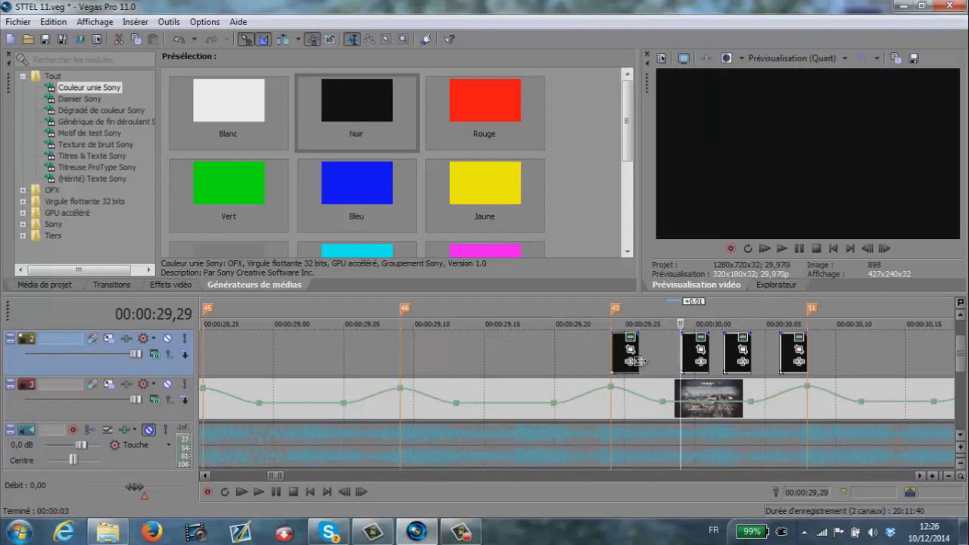
{"action": "key", "text": "Right"}
{"action": "key", "text": "Right"}
{"action": "key", "text": "Right"}
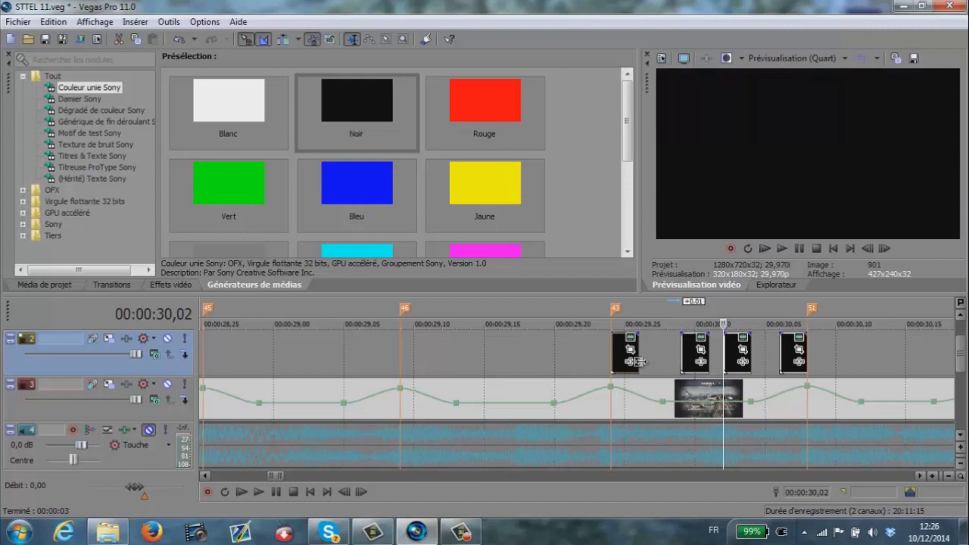
{"action": "left_click", "coordinate": [571, 338]}
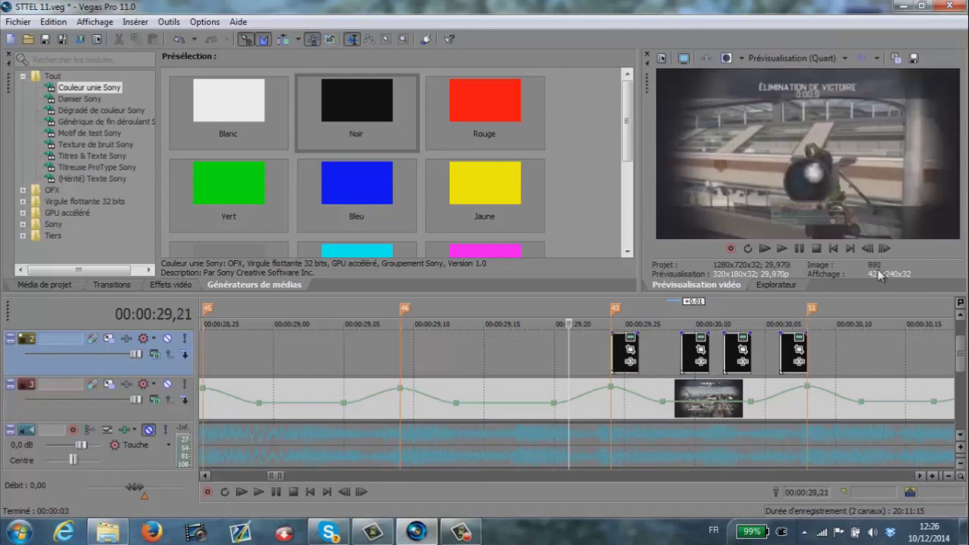
{"action": "left_click", "coordinate": [799, 250]}
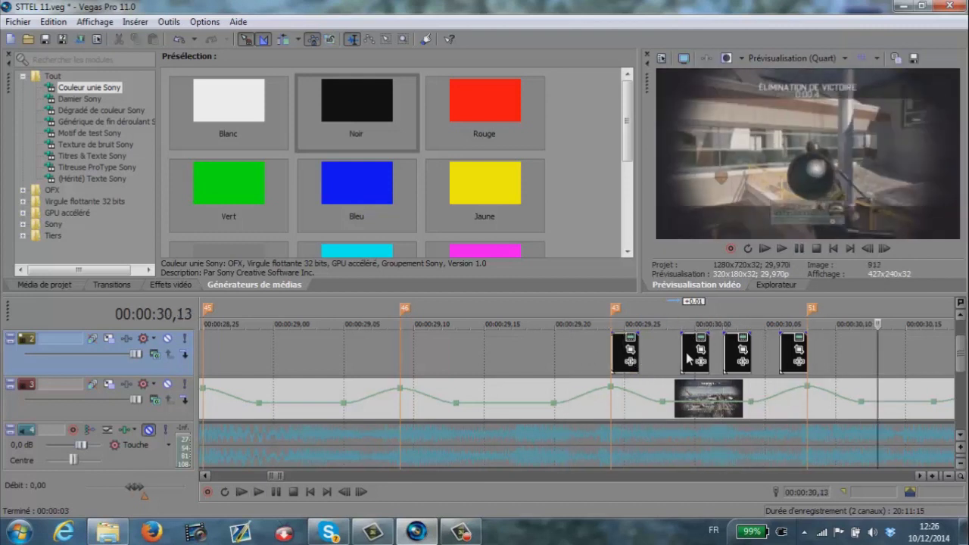
- Move the second black piece one frame earlier to restore even spacing, and lower all four pieces' opacity to about 53 %
{"action": "left_click_drag", "start_coordinate": [687, 356], "coordinate": [676, 353]}
{"action": "left_click", "coordinate": [612, 351]}
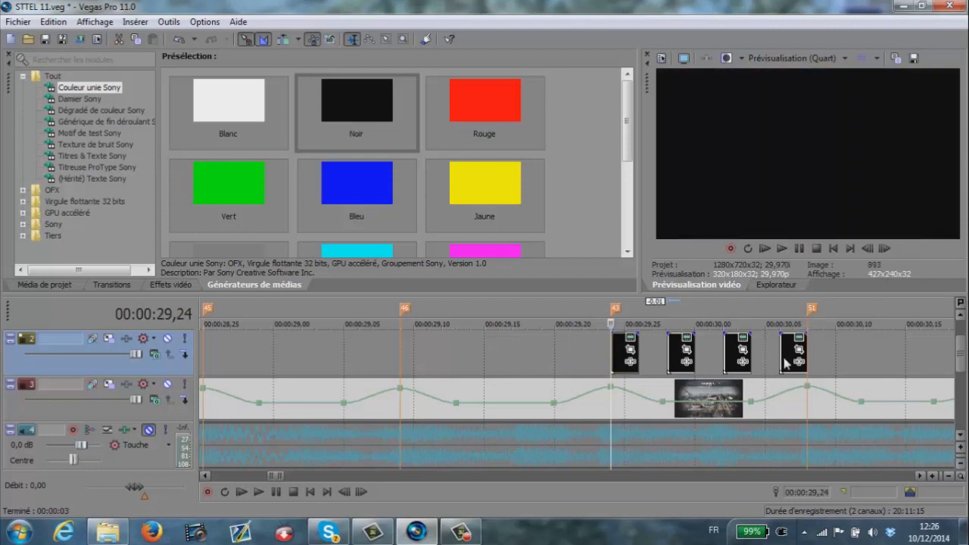
{"action": "left_click_drag", "start_coordinate": [790, 336], "coordinate": [790, 355]}
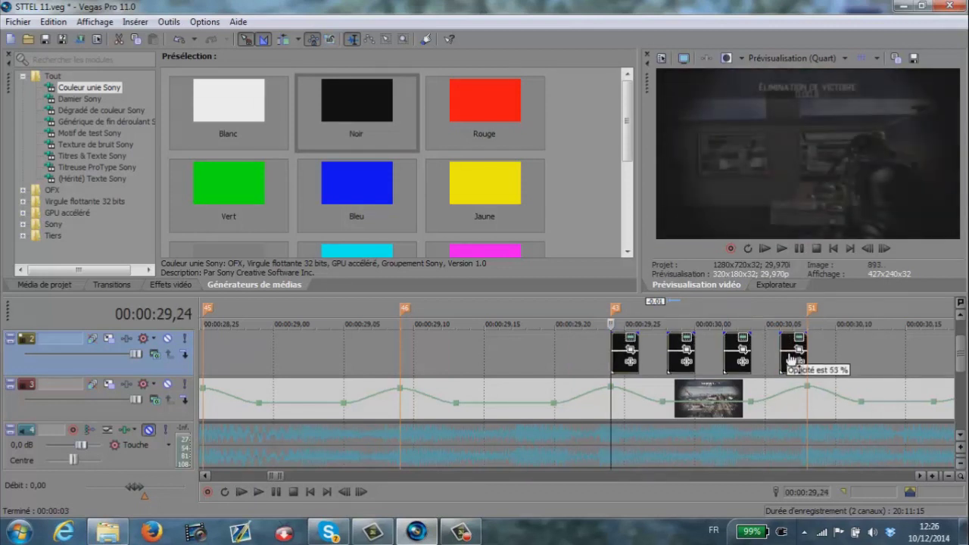
- Play back the semi-transparent two-frame flicker from 00:00:29,20, then return to marker 43
{"action": "left_click", "coordinate": [556, 358]}
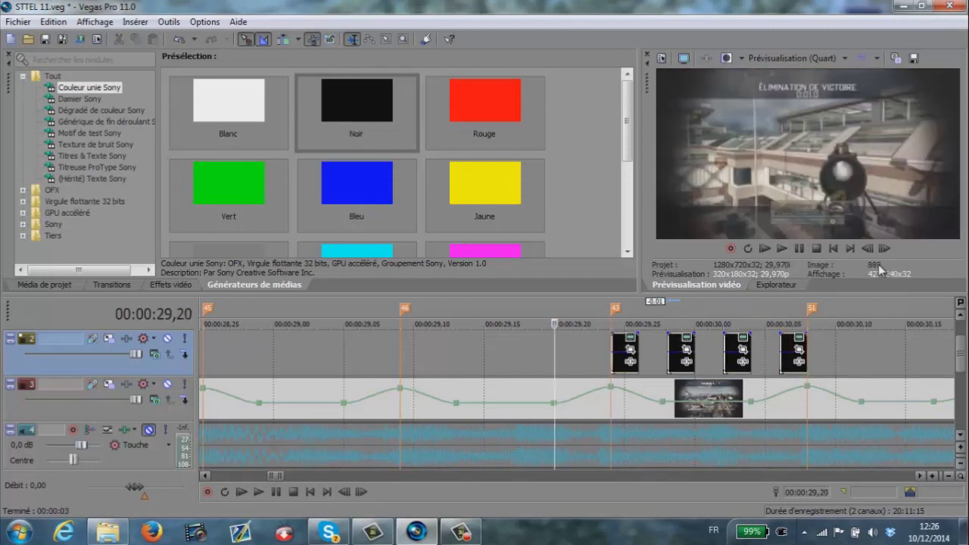
{"action": "left_click", "coordinate": [799, 249]}
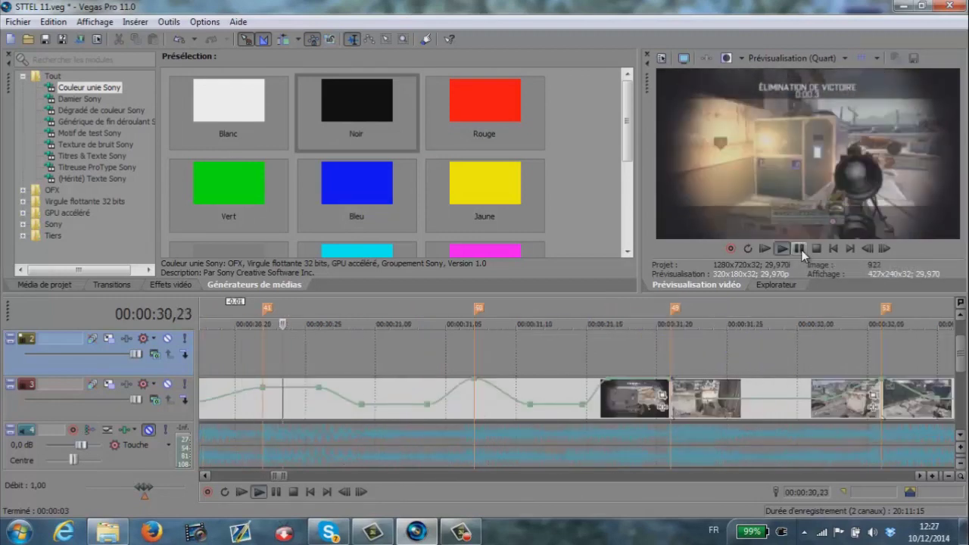
{"action": "scroll", "coordinate": [605, 346], "scroll_direction": "down", "scroll_amount": 3}
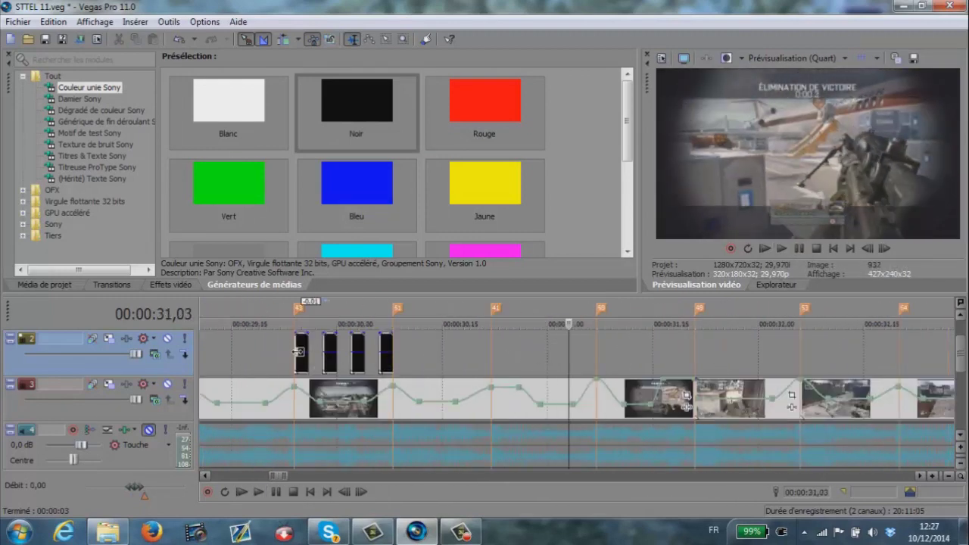
{"action": "left_click", "coordinate": [297, 351]}
{"action": "scroll", "coordinate": [340, 347], "scroll_direction": "up", "scroll_amount": 3}
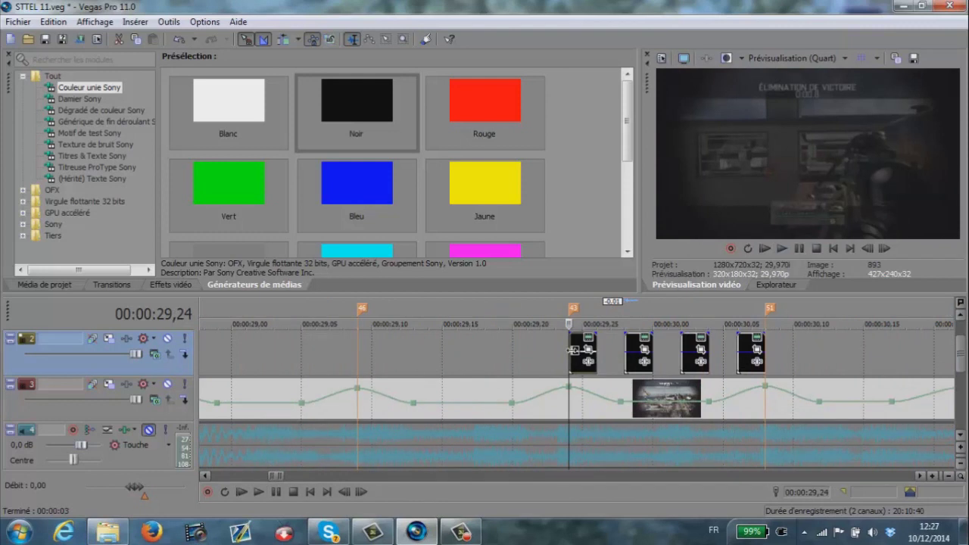
- Delete the black pieces after the first one, and extend that first piece at full opacity from marker 43 to marker 51
{"action": "left_click", "coordinate": [632, 372]}
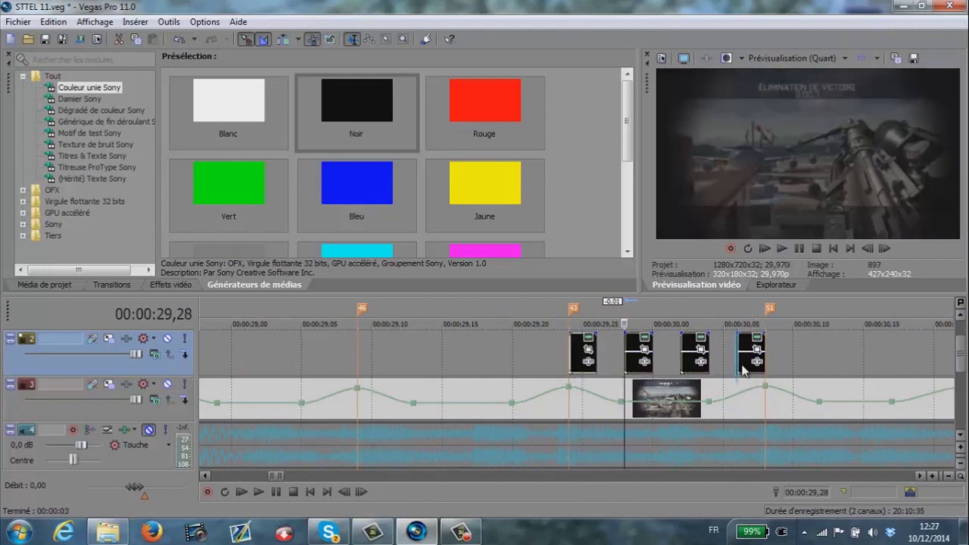
{"action": "key", "text": "Delete"}
{"action": "scroll", "coordinate": [720, 326], "scroll_direction": "down", "scroll_amount": 4}
{"action": "scroll", "coordinate": [638, 364], "scroll_direction": "up", "scroll_amount": 3}
{"action": "scroll", "coordinate": [596, 367], "scroll_direction": "down", "scroll_amount": 3}
{"action": "left_click_drag", "start_coordinate": [565, 360], "coordinate": [597, 356]}
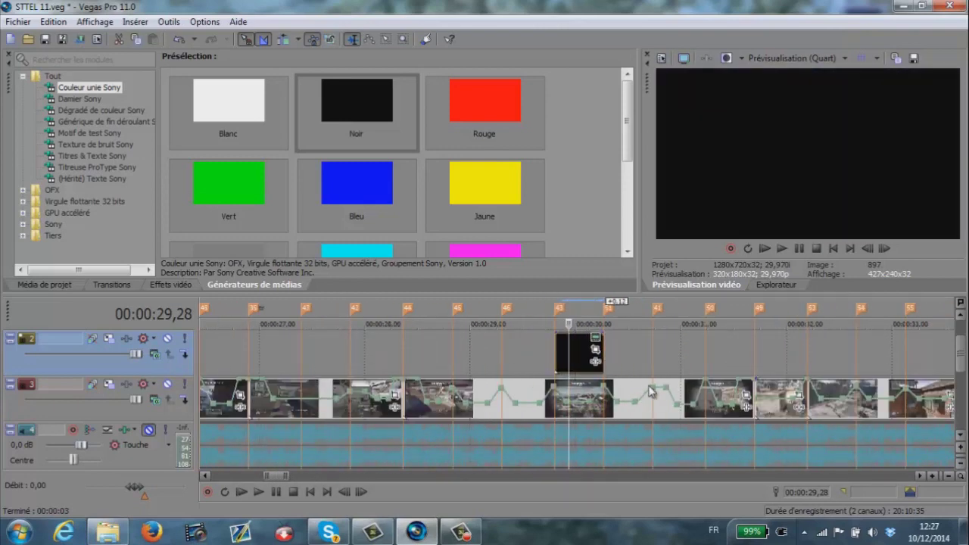
- Shorten the black piece at marker 43 to ten frames, removing everything after 00:00:30,04, and return to marker 43
{"action": "scroll", "coordinate": [496, 371], "scroll_direction": "up", "scroll_amount": 3}
{"action": "left_click", "coordinate": [533, 369]}
{"action": "left_click", "coordinate": [525, 368]}
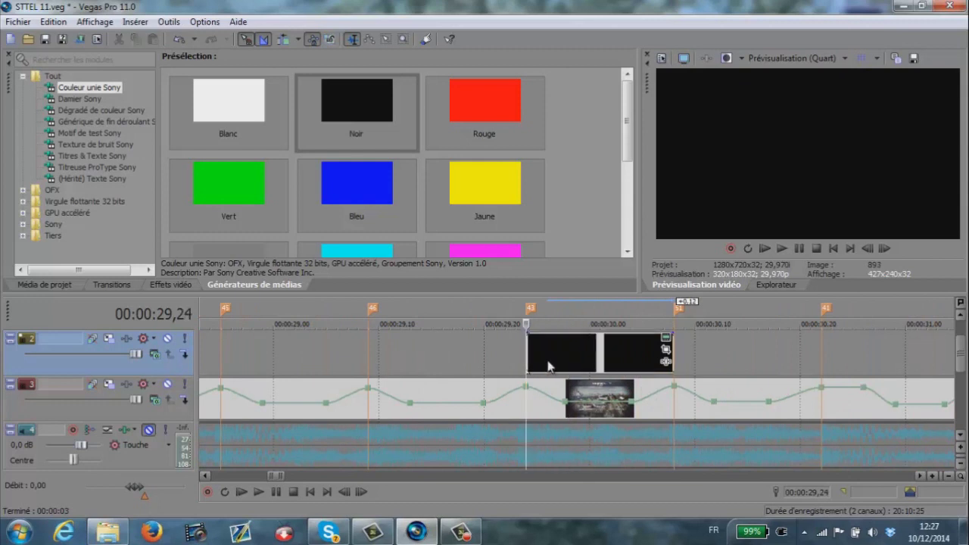
{"action": "scroll", "coordinate": [595, 364], "scroll_direction": "down", "scroll_amount": 3}
{"action": "scroll", "coordinate": [598, 366], "scroll_direction": "up", "scroll_amount": 2}
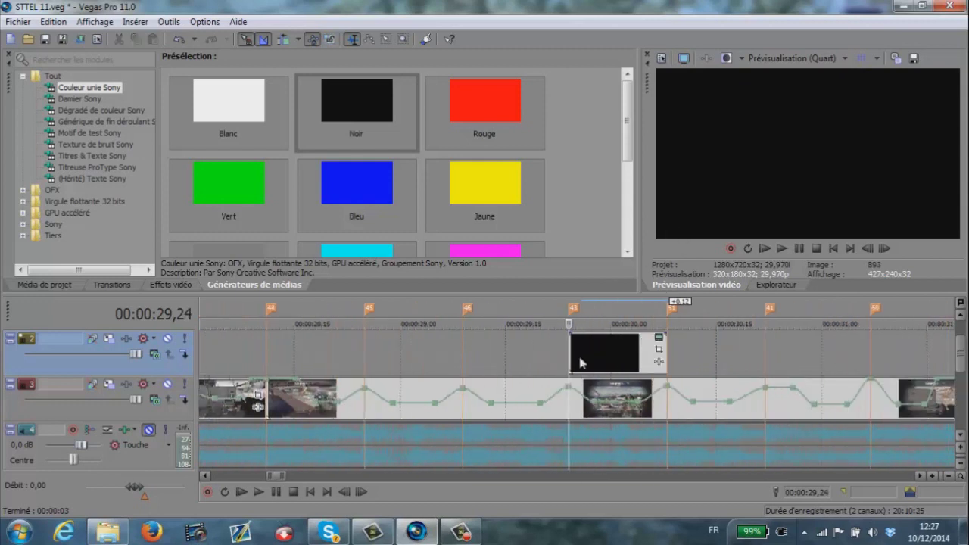
{"action": "left_click", "coordinate": [574, 363]}
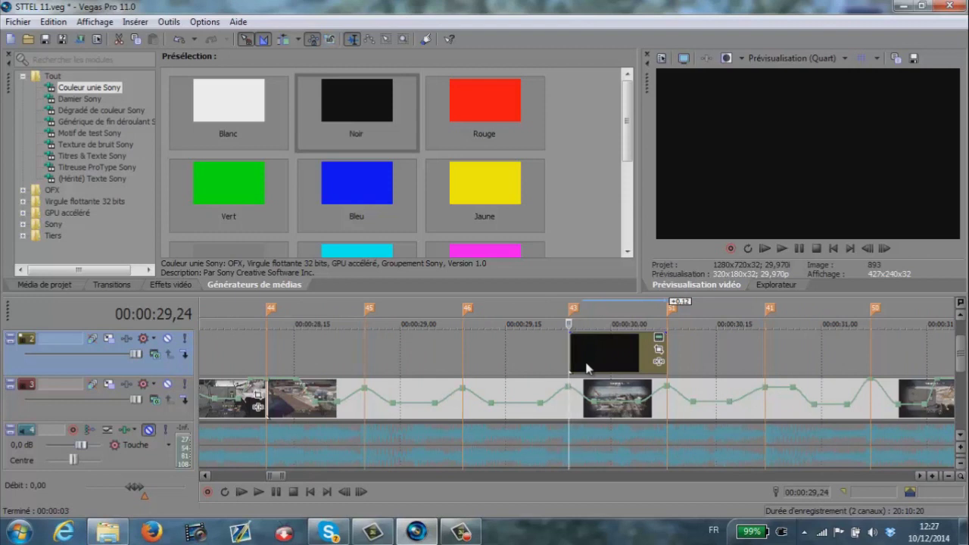
{"action": "key", "text": "Right"}
{"action": "key", "text": "Right"}
{"action": "key", "text": "Right"}
{"action": "key", "text": "Right"}
{"action": "key", "text": "Right"}
{"action": "key", "text": "Right"}
{"action": "key", "text": "Right"}
{"action": "key", "text": "Right"}
{"action": "key", "text": "Right"}
{"action": "key", "text": "Right"}
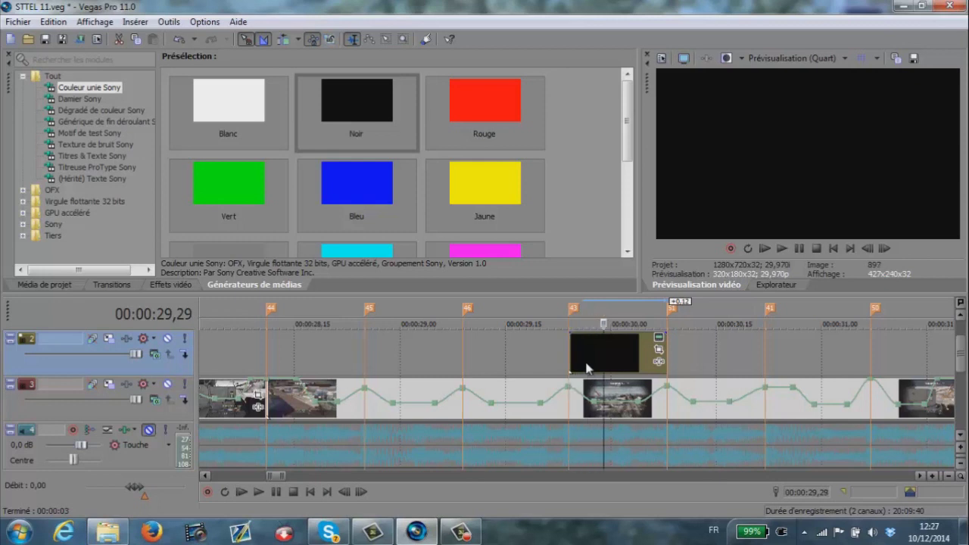
{"action": "key", "text": "Delete"}
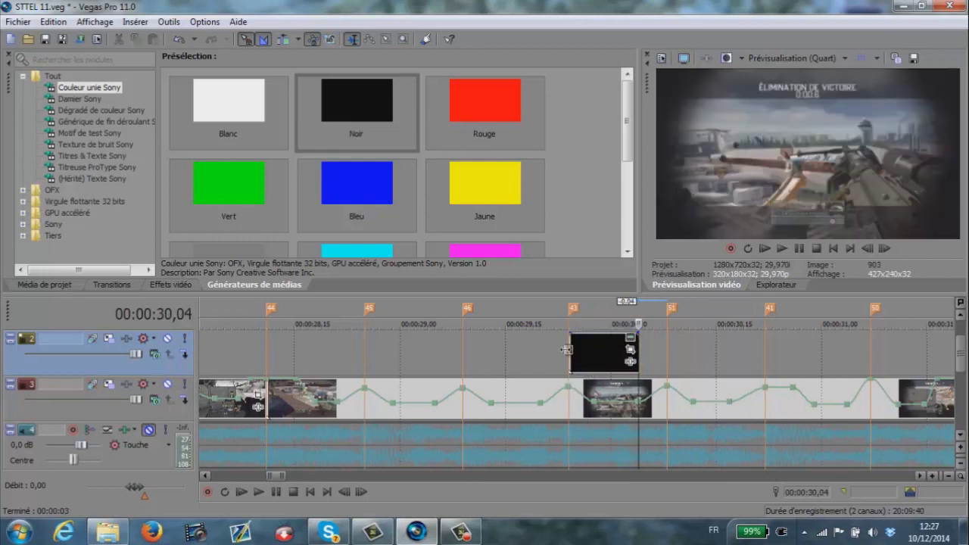
{"action": "left_click", "coordinate": [569, 361]}
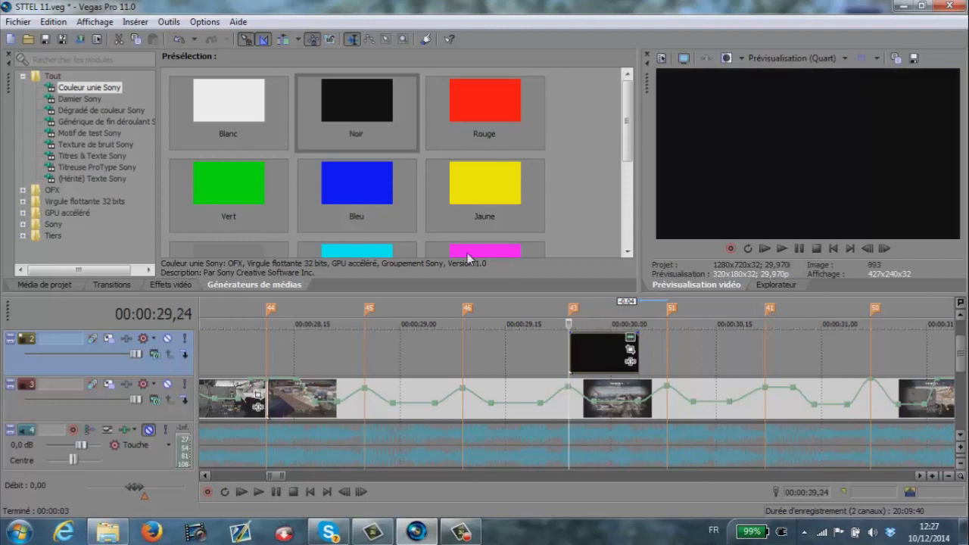
- Apply the default Balayage circulaire Sony transition to the black piece, remove the wipe effect to leave a full-length fade-out, and play it back
{"action": "left_click", "coordinate": [112, 285]}
{"action": "left_click_drag", "start_coordinate": [262, 106], "coordinate": [637, 353]}
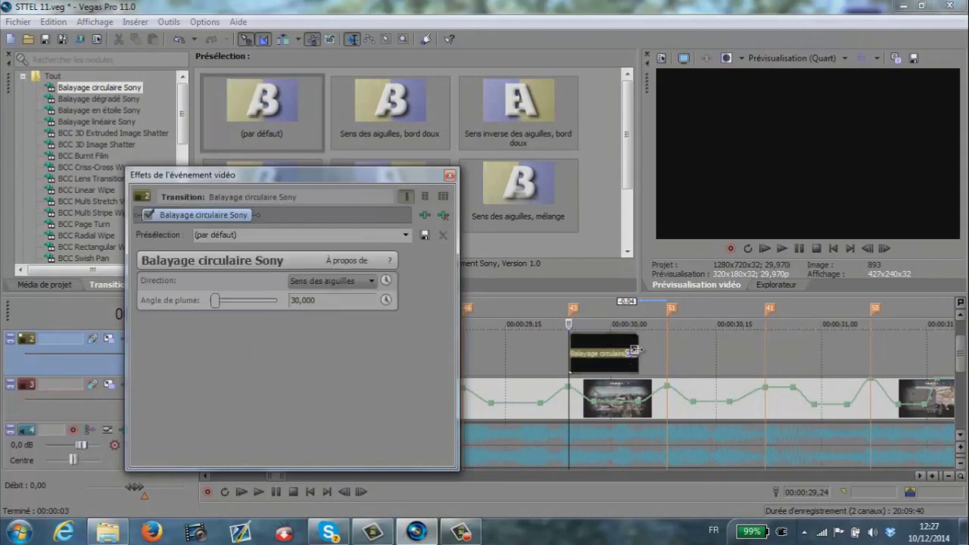
{"action": "left_click", "coordinate": [448, 227]}
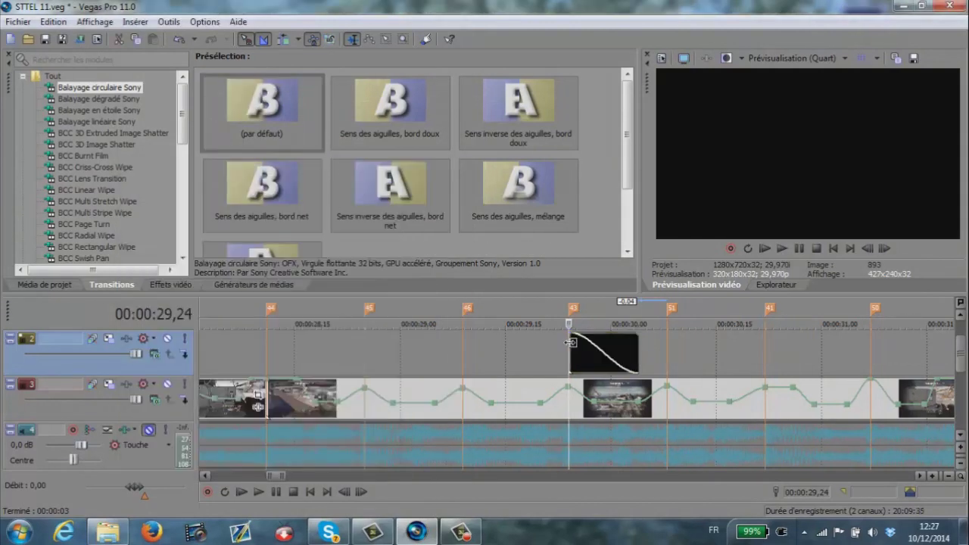
{"action": "key", "text": "space"}
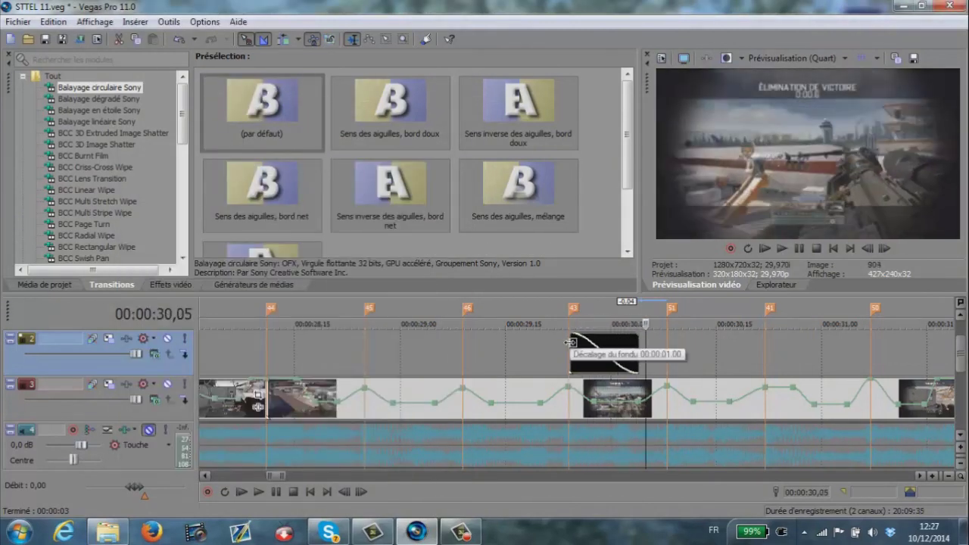
{"action": "key", "text": "space"}
- Lower the starting opacity of the fading black piece at marker 43, and play it back
{"action": "left_click_drag", "start_coordinate": [574, 337], "coordinate": [572, 348]}
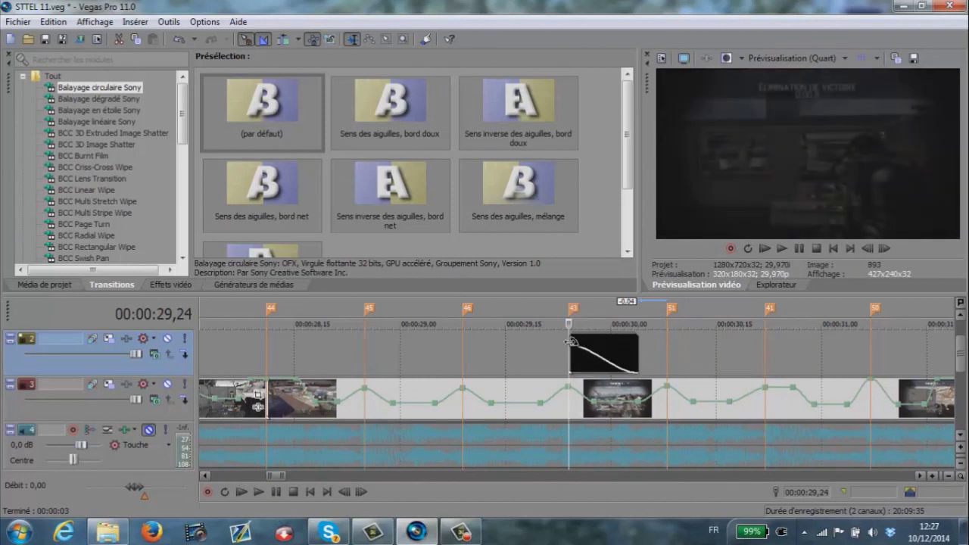
{"action": "key", "text": "space"}
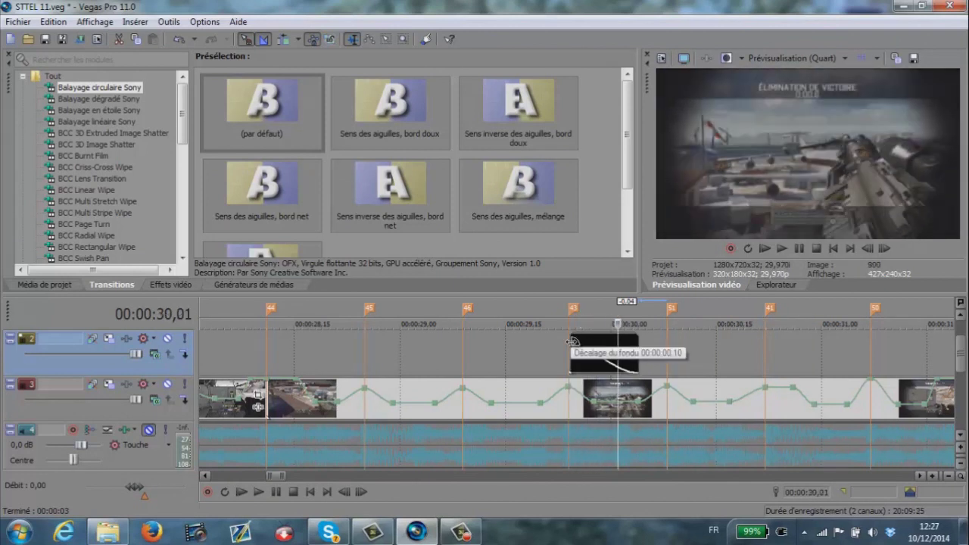
{"action": "key", "text": "space"}
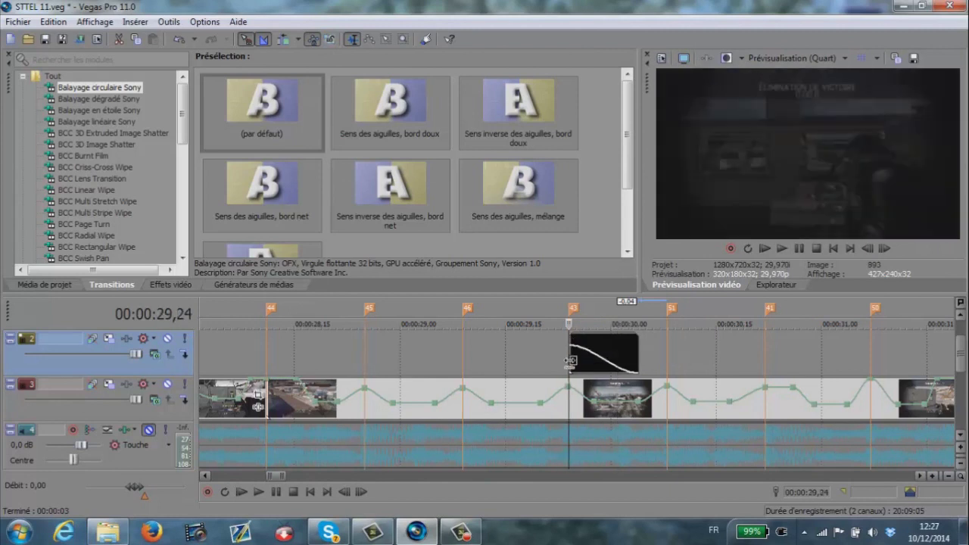
- Paste the fading black piece at marker 44 as a reference to the original media
{"action": "left_click", "coordinate": [269, 361]}
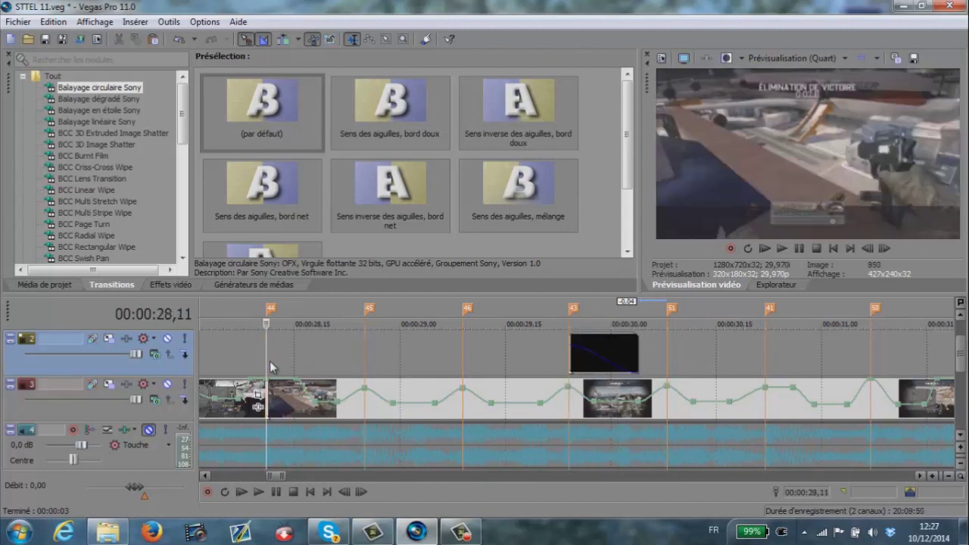
{"action": "key", "text": "ctrl+v"}
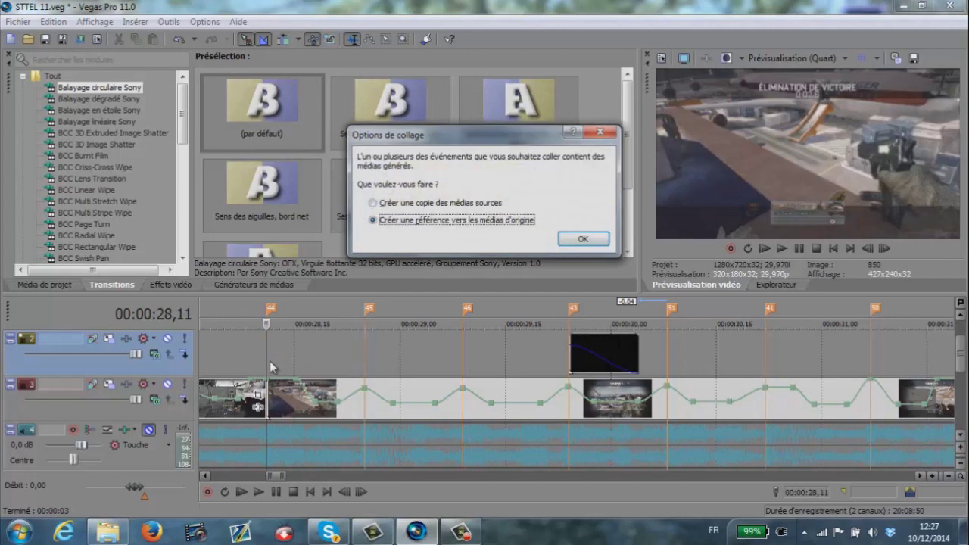
{"action": "key", "text": "Up"}
{"action": "key", "text": "Down"}
{"action": "key", "text": "Return"}
- Paste further copies of the fading black piece at markers 45 and 46, referencing the original media
{"action": "key", "text": "Right"}
{"action": "key", "text": "Right"}
{"action": "key", "text": "Right"}
{"action": "key", "text": "Right"}
{"action": "key", "text": "ctrl+v"}
{"action": "key", "text": "Return"}
{"action": "key", "text": "space"}
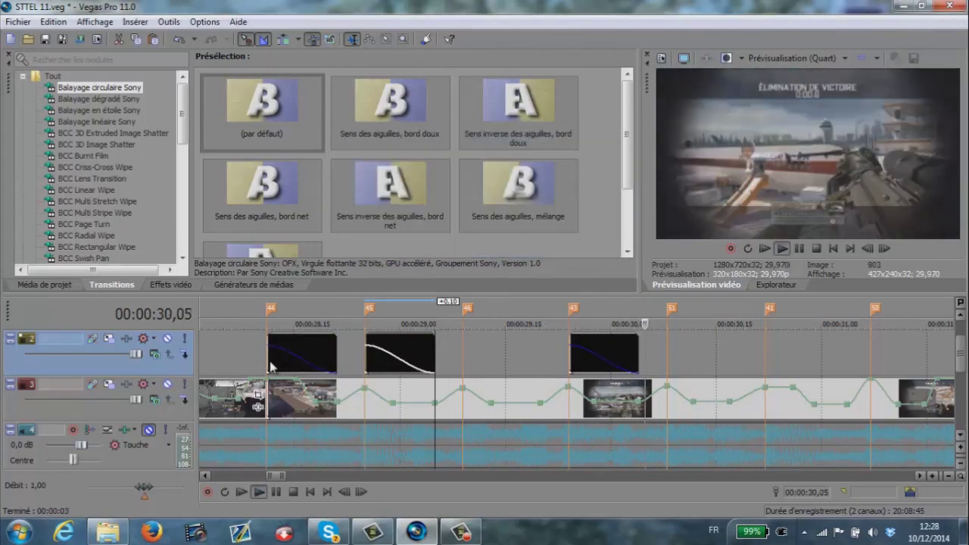
{"action": "key", "text": "space"}
{"action": "key", "text": "Return"}
{"action": "key", "text": "ctrl+v"}
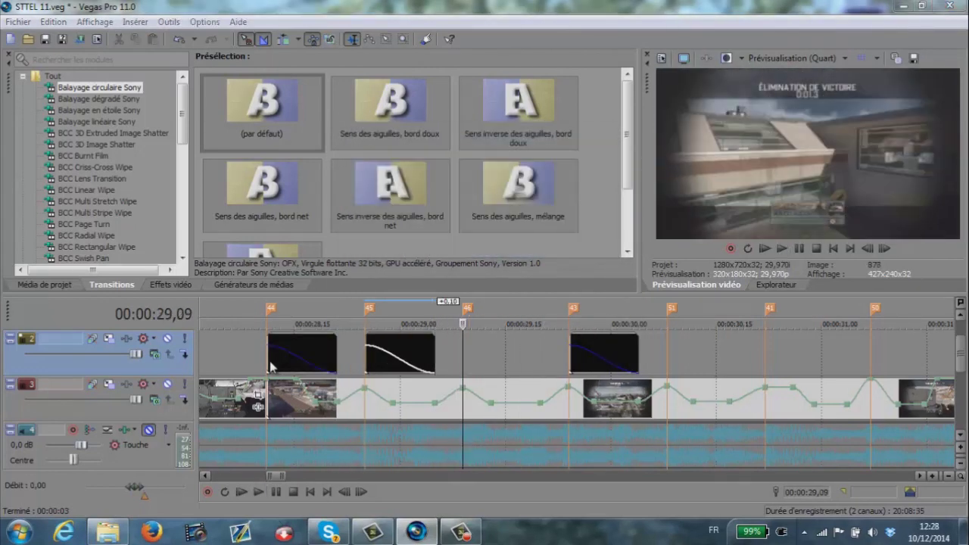
{"action": "key", "text": "Return"}
- Play back the beat-synced fading black pieces from 00:00:28,05, and pause the playback
{"action": "left_click", "coordinate": [223, 352]}
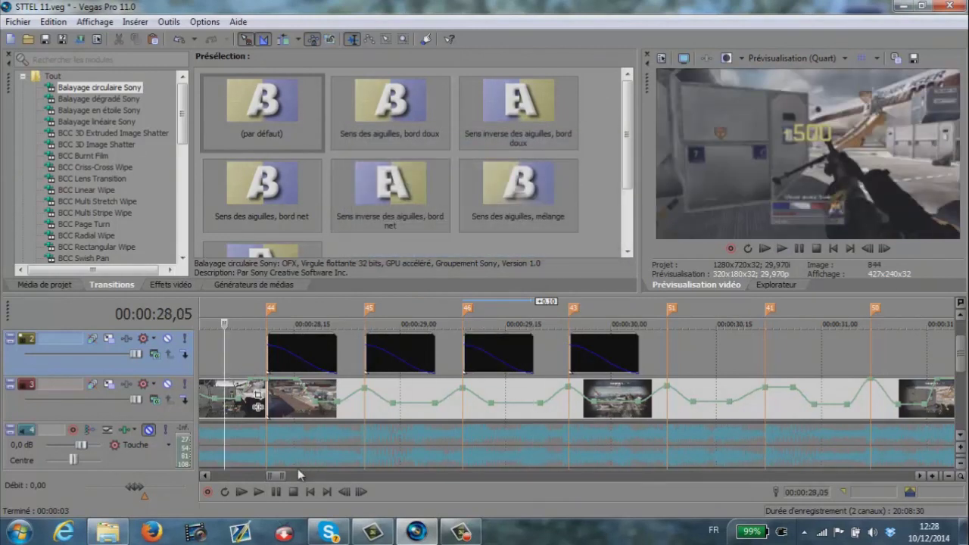
{"action": "key", "text": "space"}
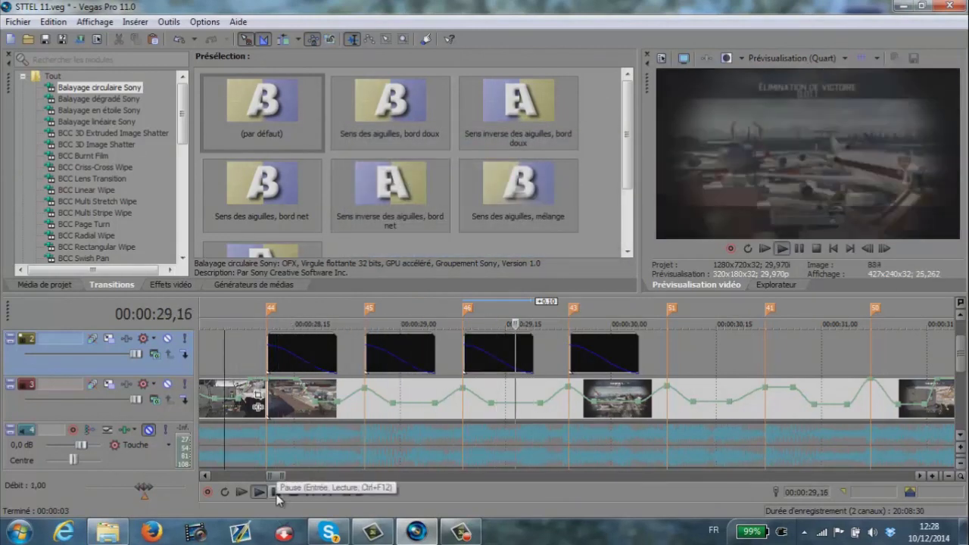
{"action": "left_click", "coordinate": [276, 493]}
- Paste the fading black piece at markers 51, 41 and 50, referencing the original media
{"action": "left_click", "coordinate": [664, 349]}
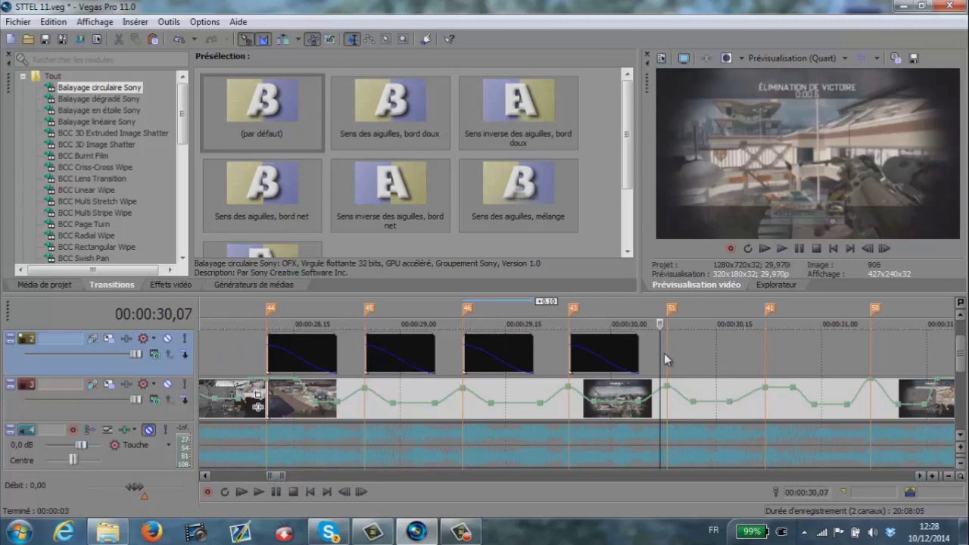
{"action": "key", "text": "ctrl+v"}
{"action": "key", "text": "Return"}
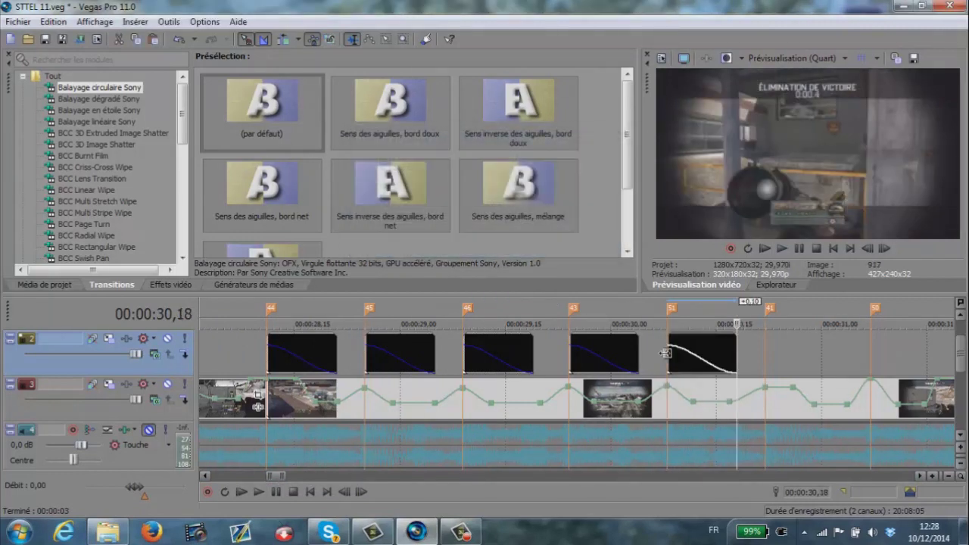
{"action": "key", "text": "ctrl+v"}
{"action": "key", "text": "Return"}
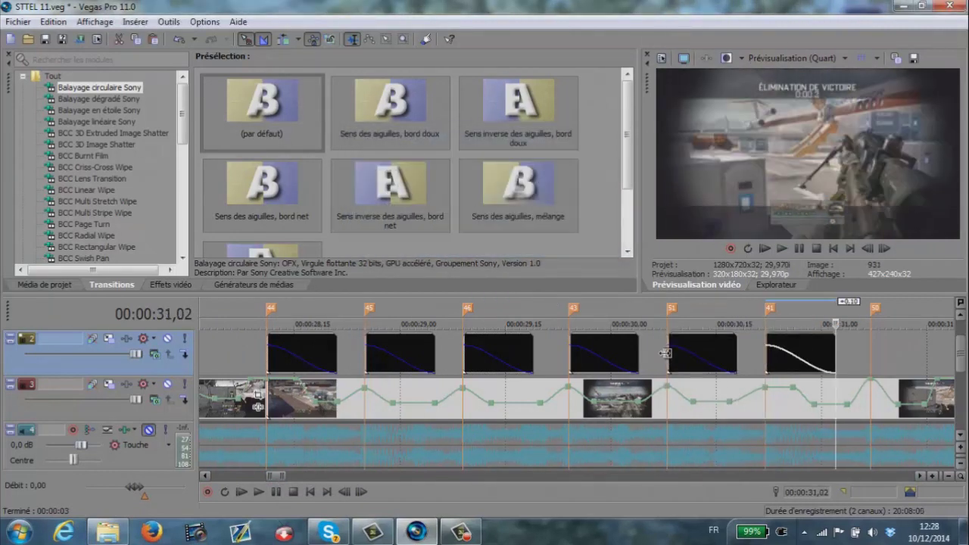
{"action": "key", "text": "ctrl+v"}
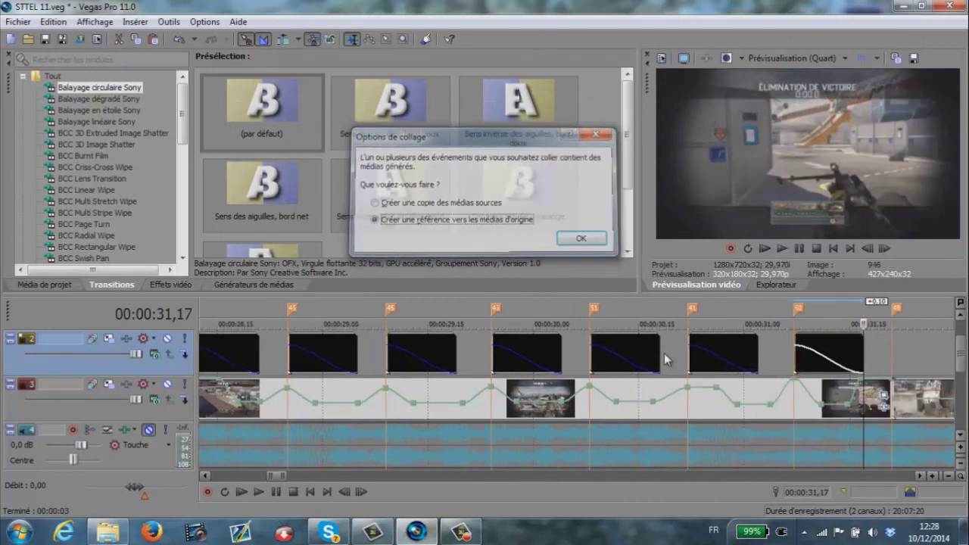
{"action": "key", "text": "Return"}
- Play back the whole sequence of fading black pieces from marker 44, and return to the first piece
{"action": "scroll", "coordinate": [666, 358], "scroll_direction": "down", "scroll_amount": 3}
{"action": "left_click", "coordinate": [315, 382]}
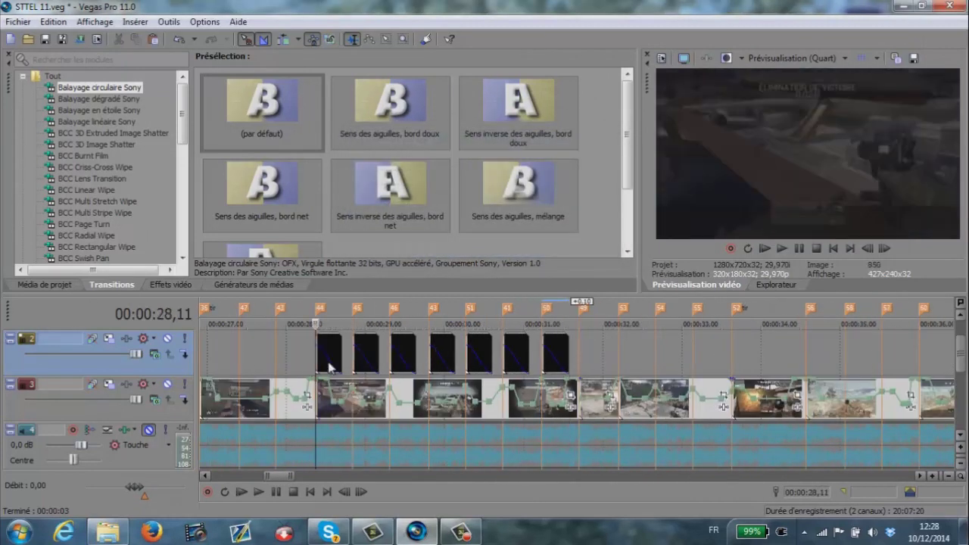
{"action": "left_click", "coordinate": [782, 248]}
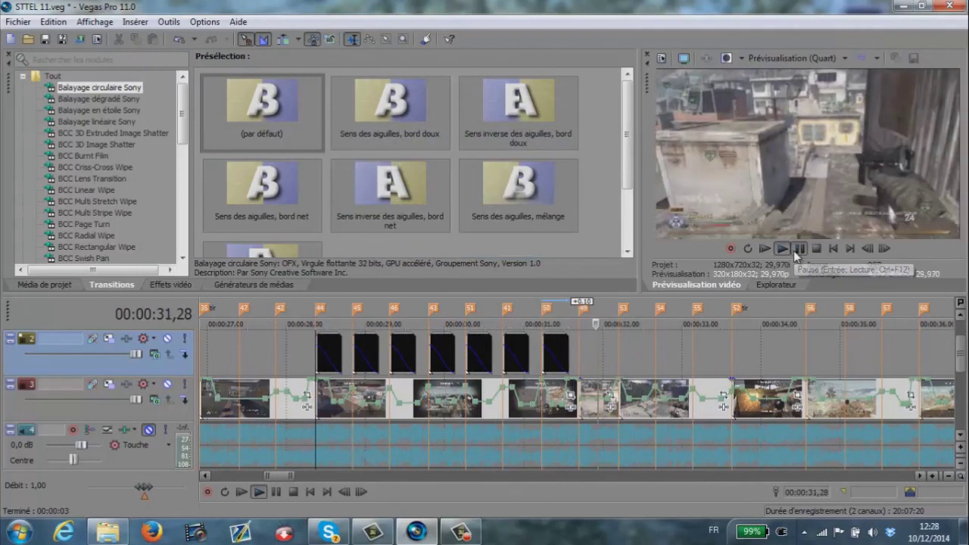
{"action": "left_click", "coordinate": [798, 250]}
{"action": "left_click", "coordinate": [317, 361]}
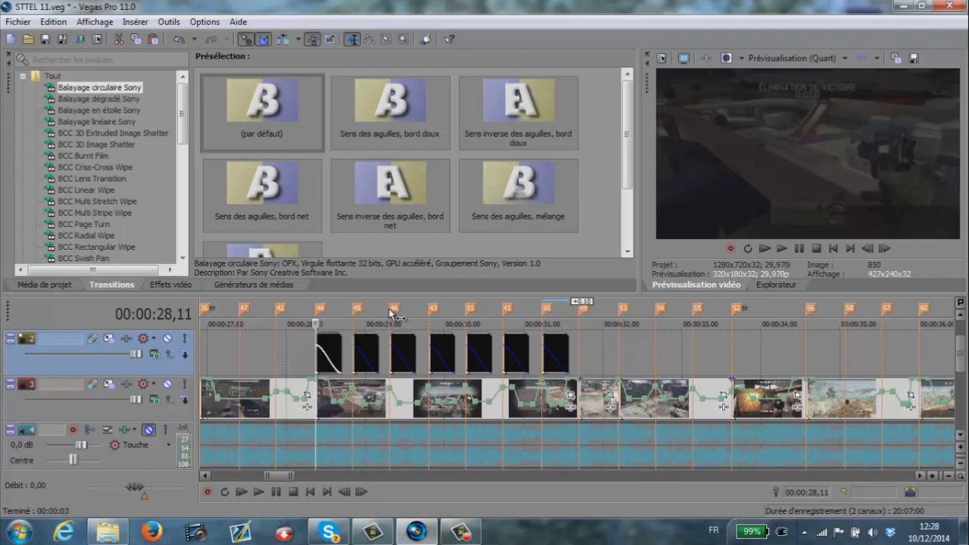
{"action": "left_click", "coordinate": [460, 533]}
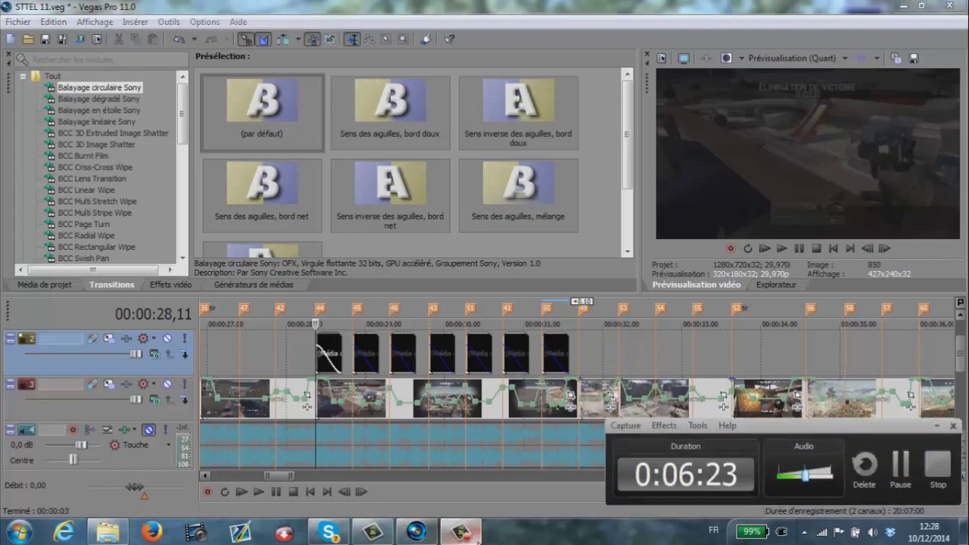